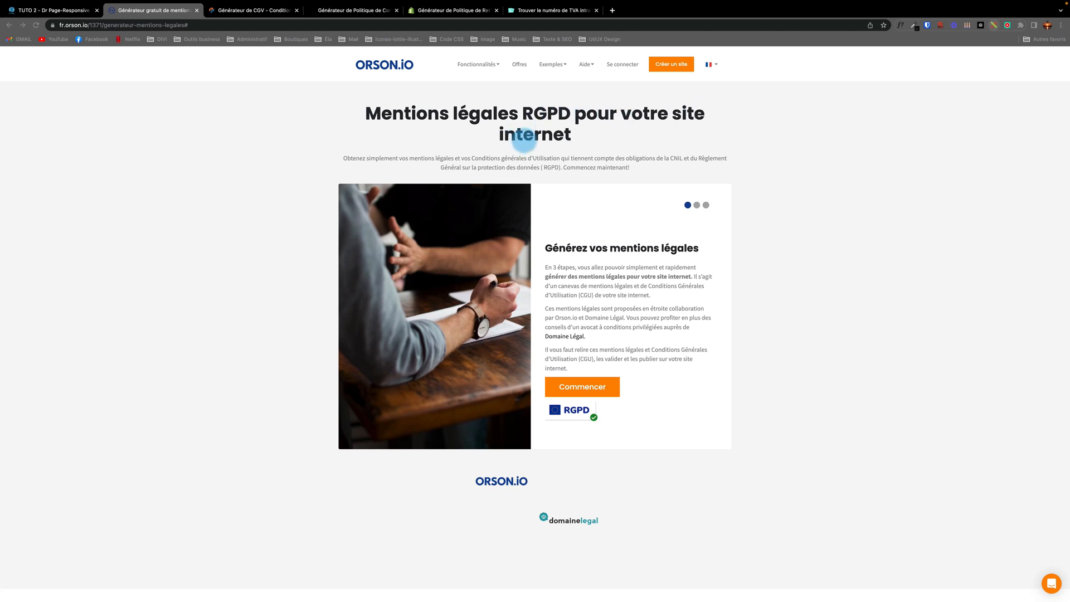
Start the legal notices generator and paste the dr-page.fr site URL into it.
click(579, 386)
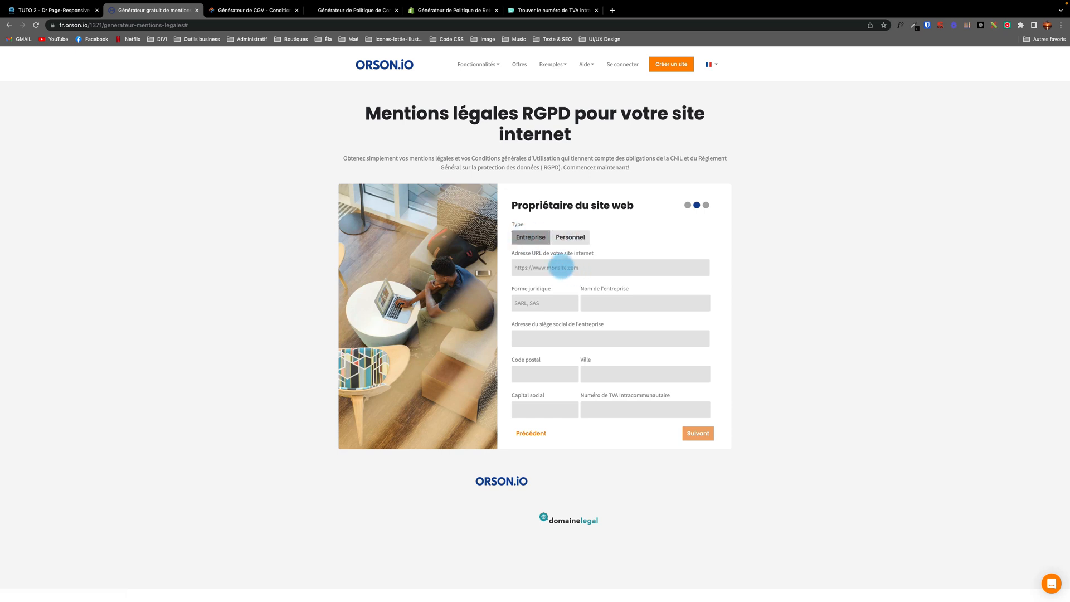
click(45, 10)
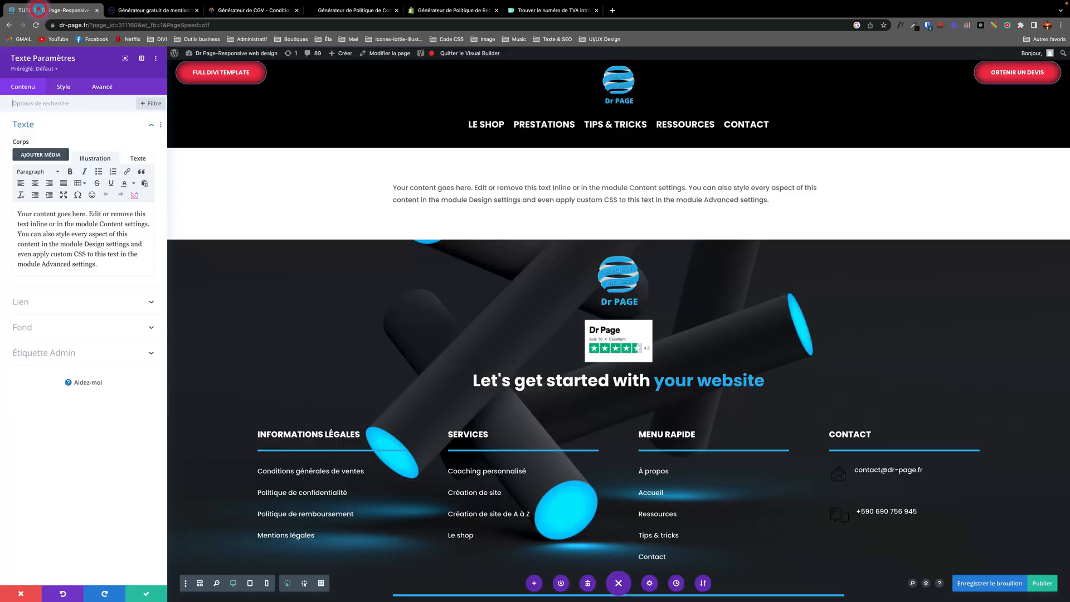
drag(87, 25, 20, 27)
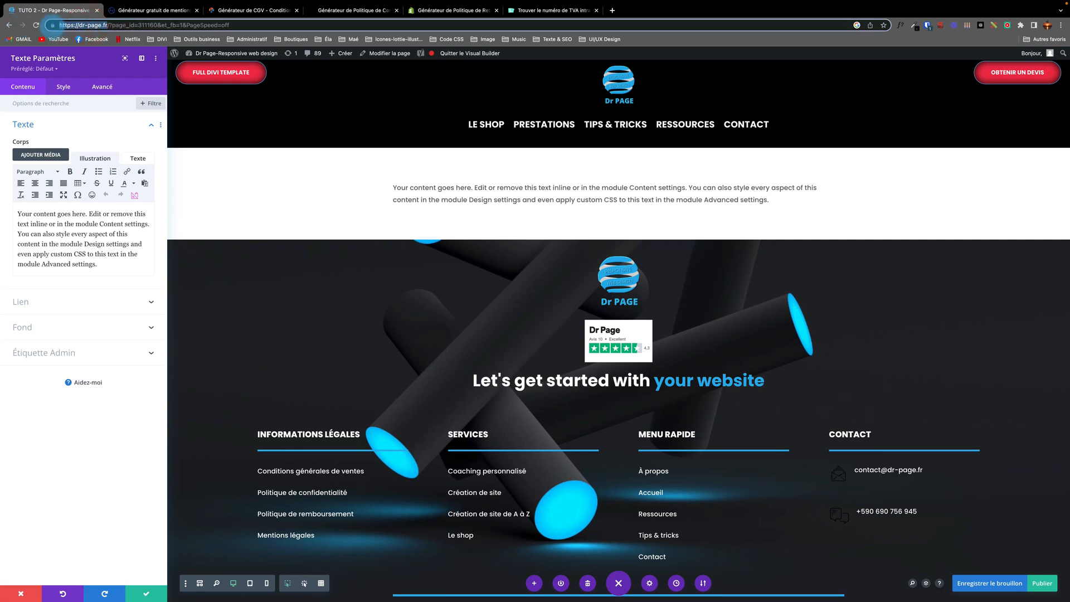
right_click(66, 25)
click(79, 96)
click(134, 10)
click(536, 268)
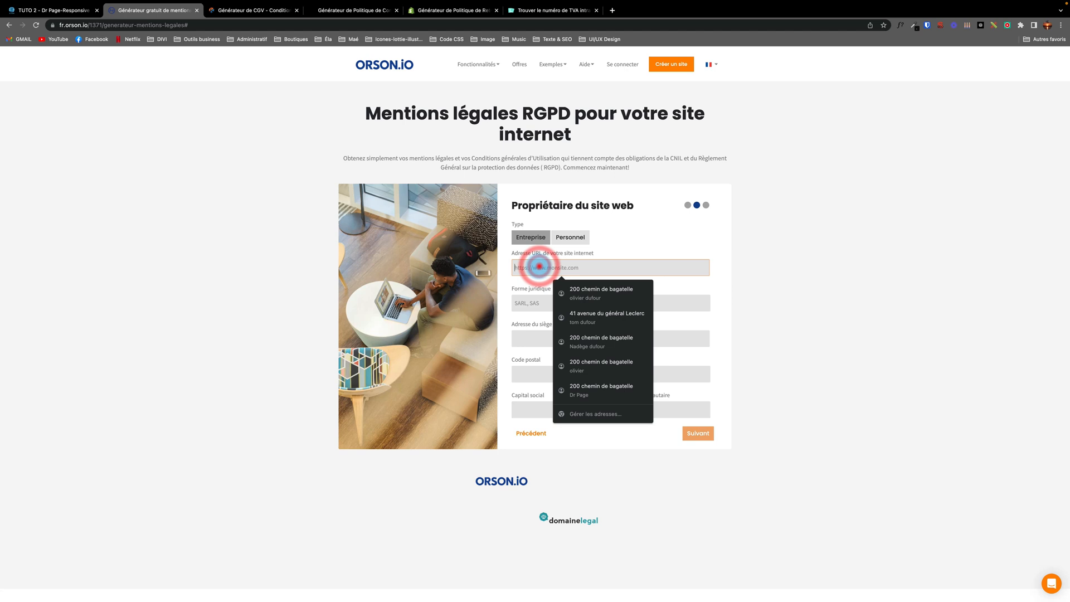
key(super+v)
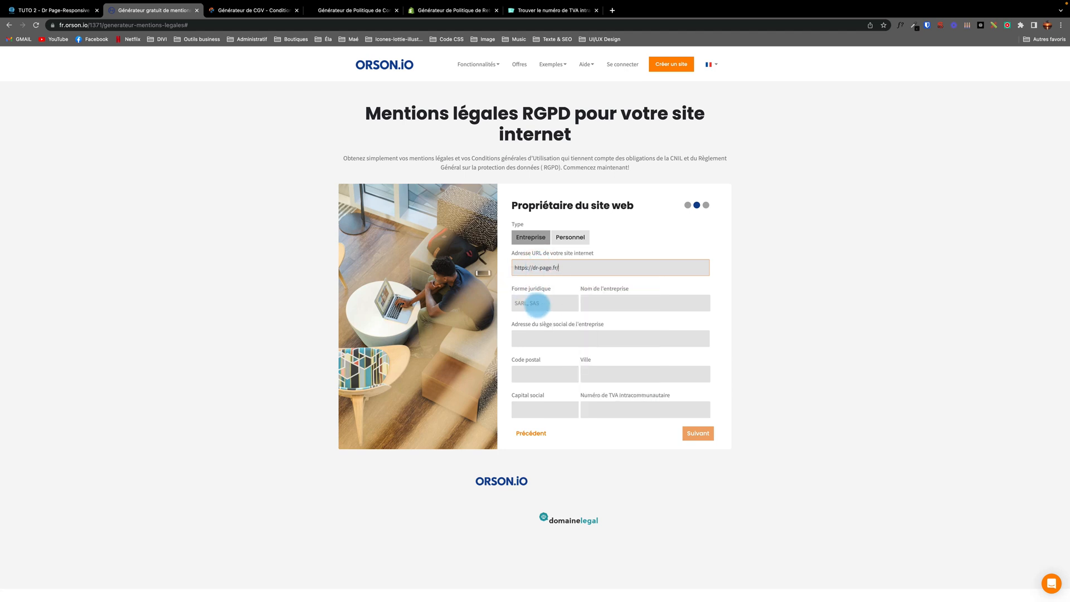
Choose EI as legal form and autofill the company name and head office address.
click(538, 303)
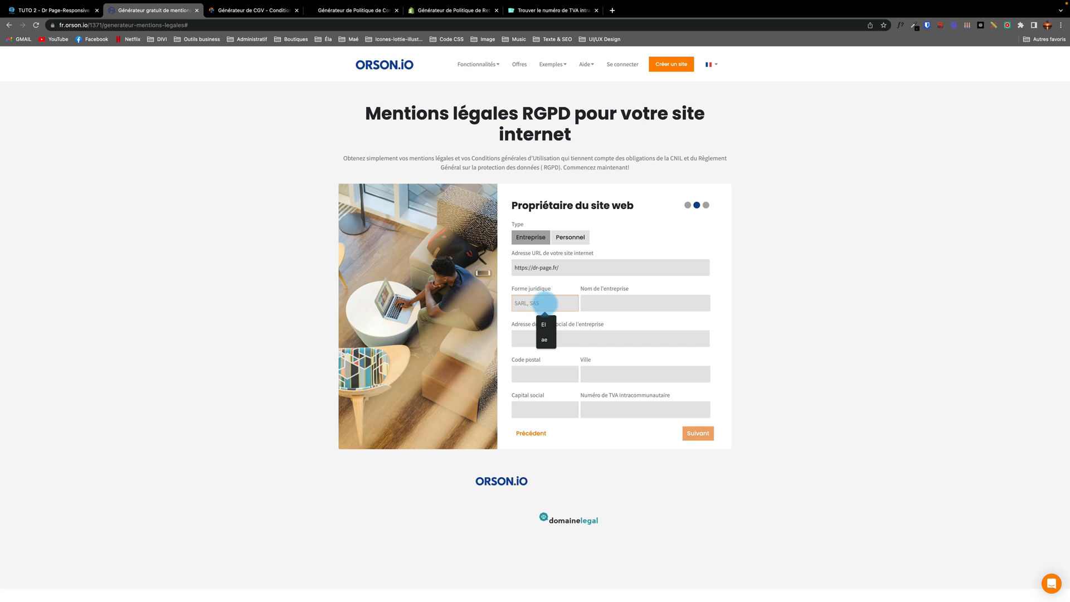
click(544, 323)
click(604, 303)
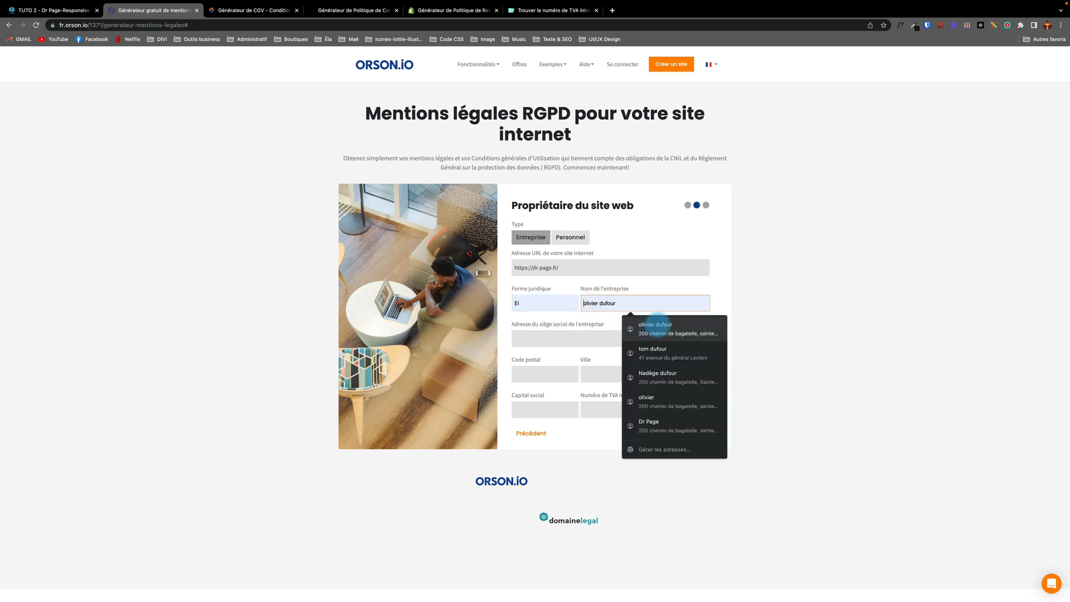
click(658, 326)
click(533, 338)
click(595, 361)
Fill in the company's intra-community VAT number and continue to the Webmaster step.
scroll(601, 373, down, 1)
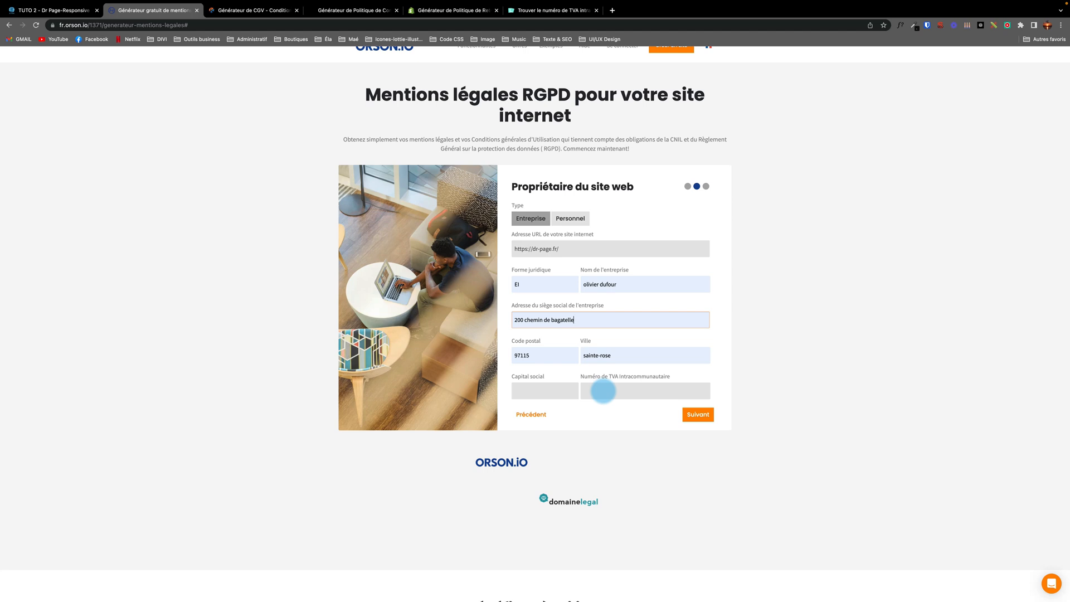
click(532, 10)
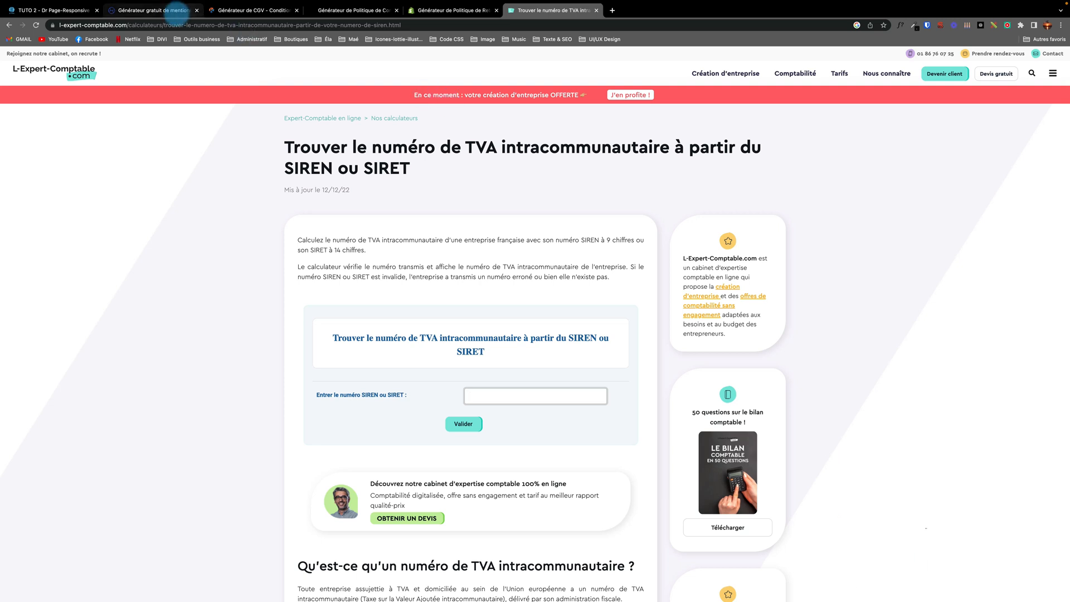
click(176, 11)
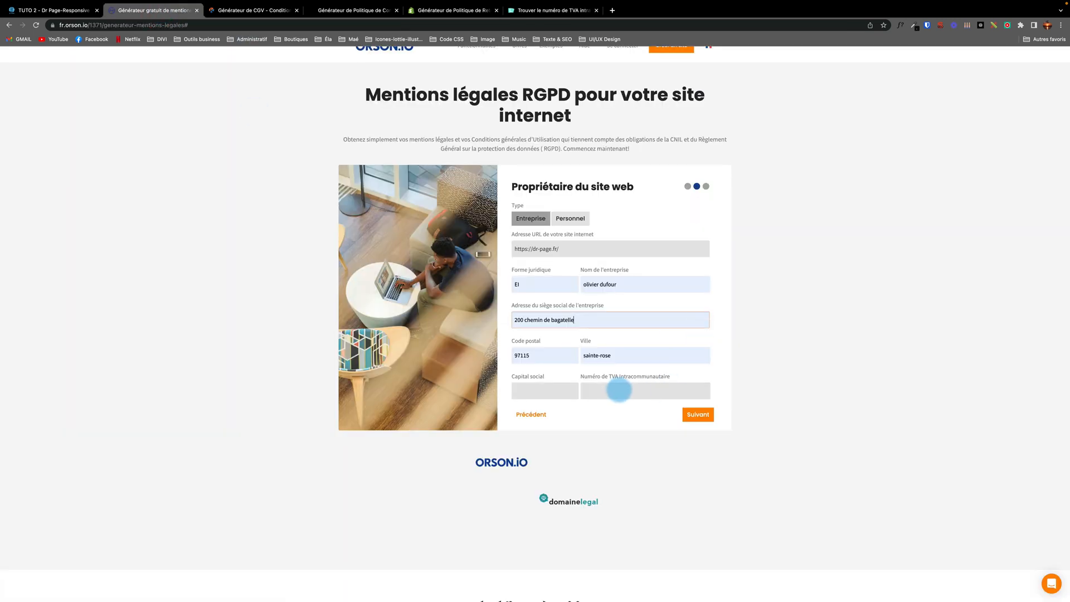
click(616, 390)
click(663, 410)
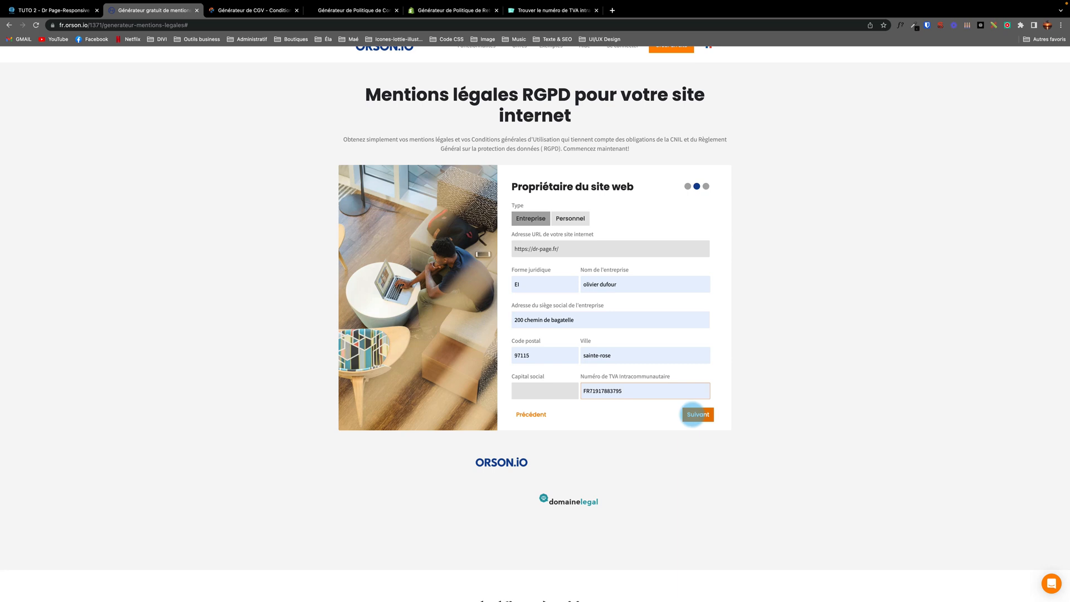
click(693, 414)
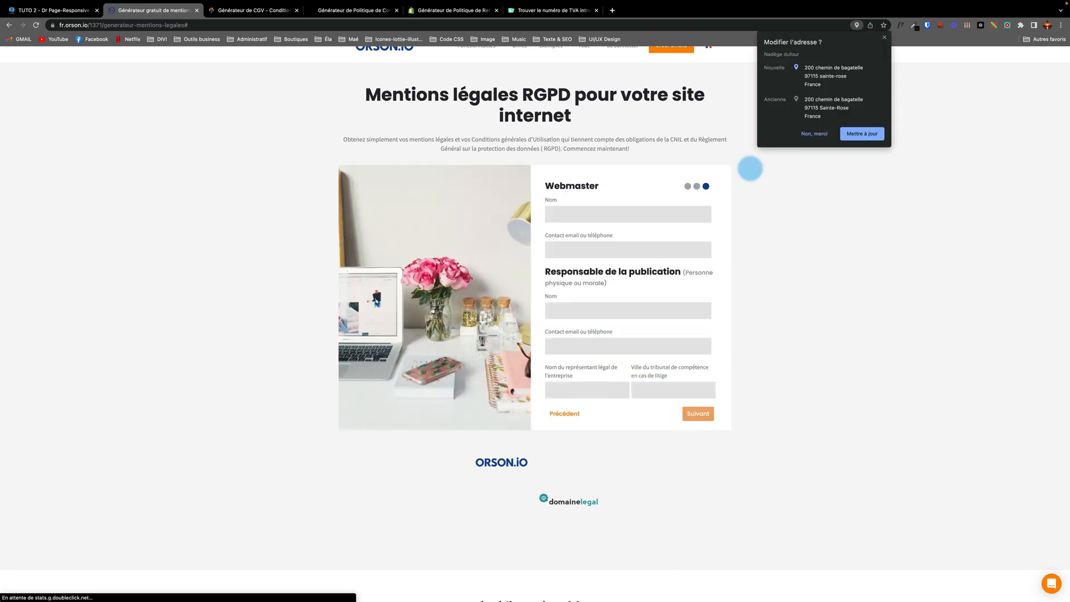
Autofill the webmaster, publication manager, legal representative and court city, then continue.
click(814, 133)
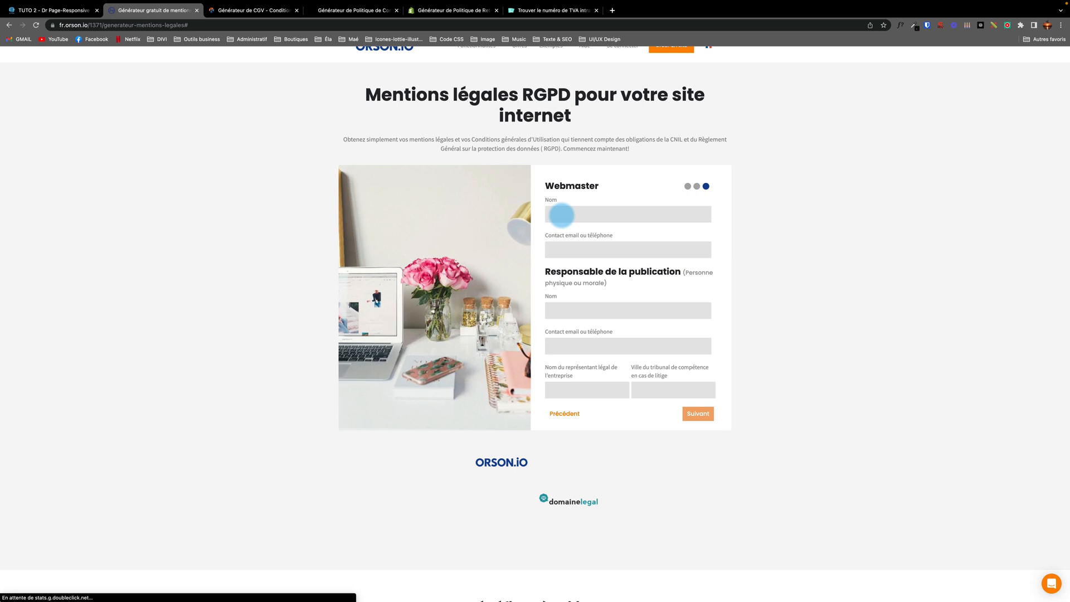
click(561, 215)
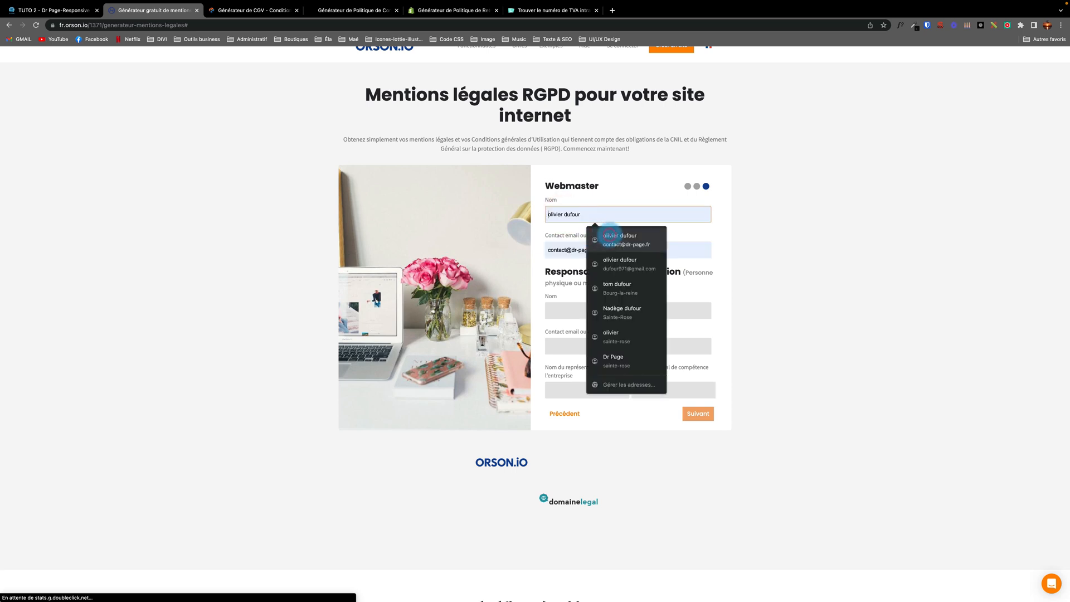
click(613, 233)
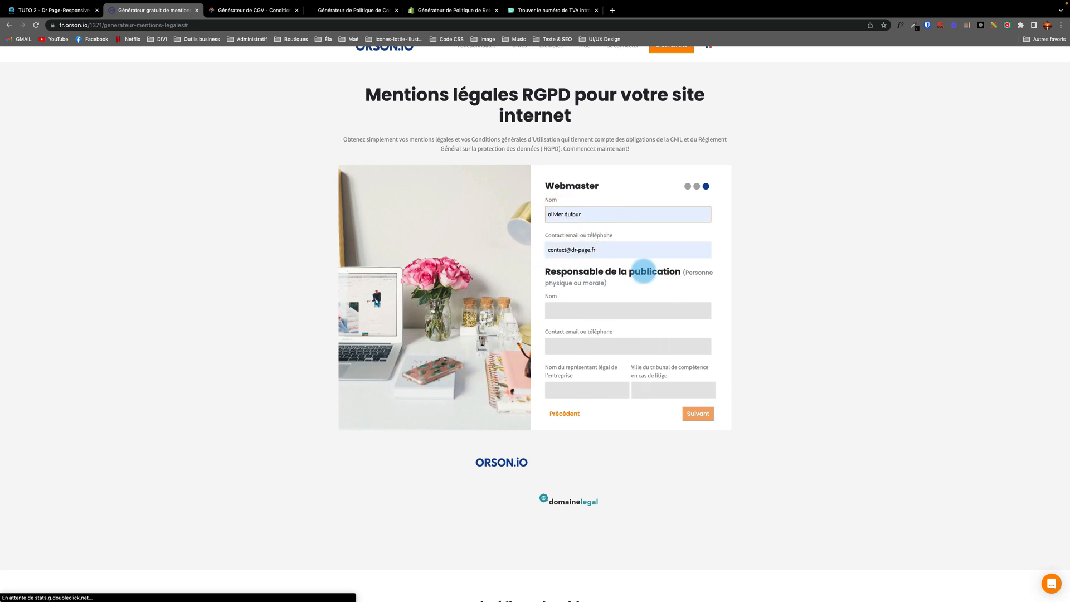
click(569, 308)
click(569, 334)
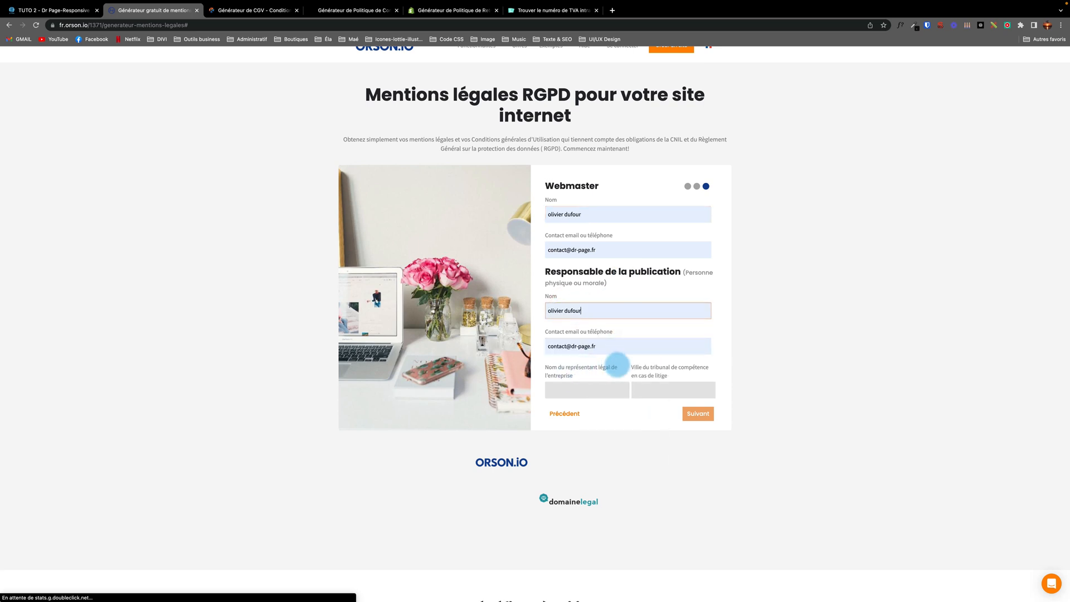
click(565, 392)
click(601, 410)
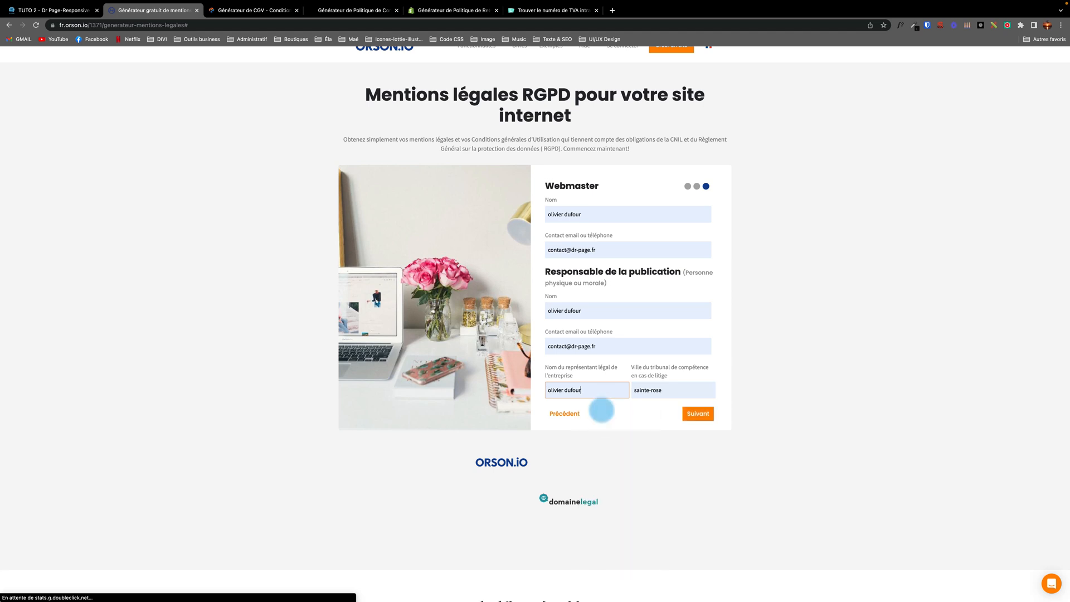
click(694, 414)
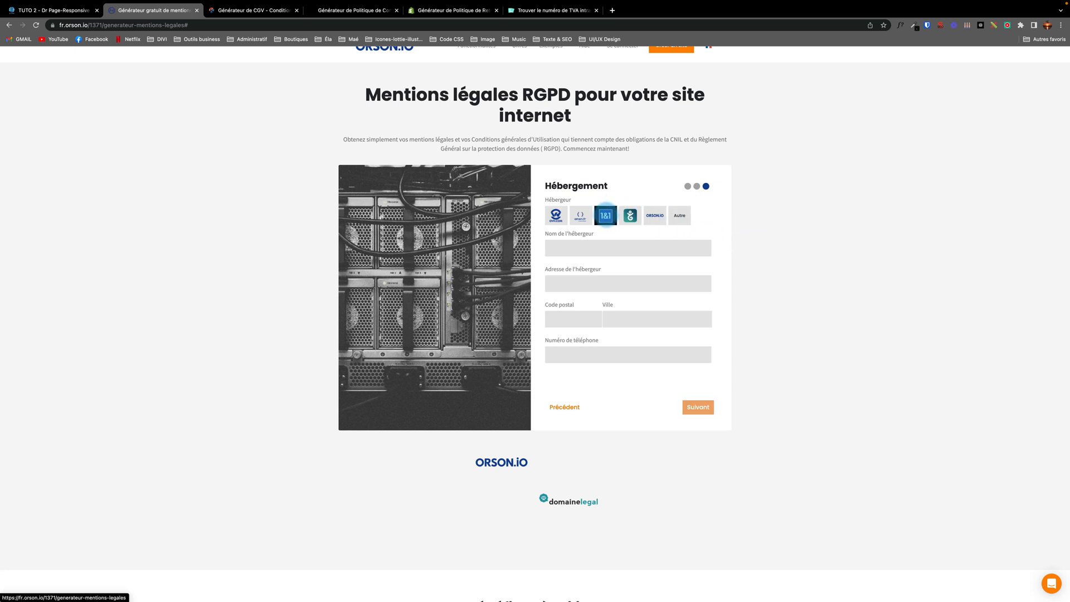
Select 1&1 as the host so its Sarreguemines address fills in, then continue.
click(605, 215)
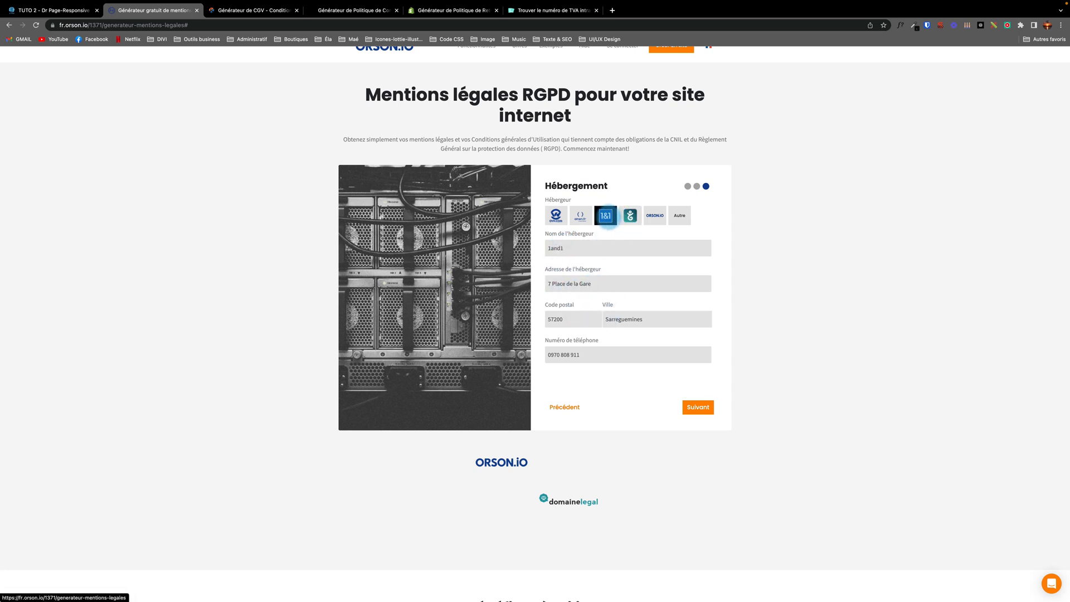
click(679, 215)
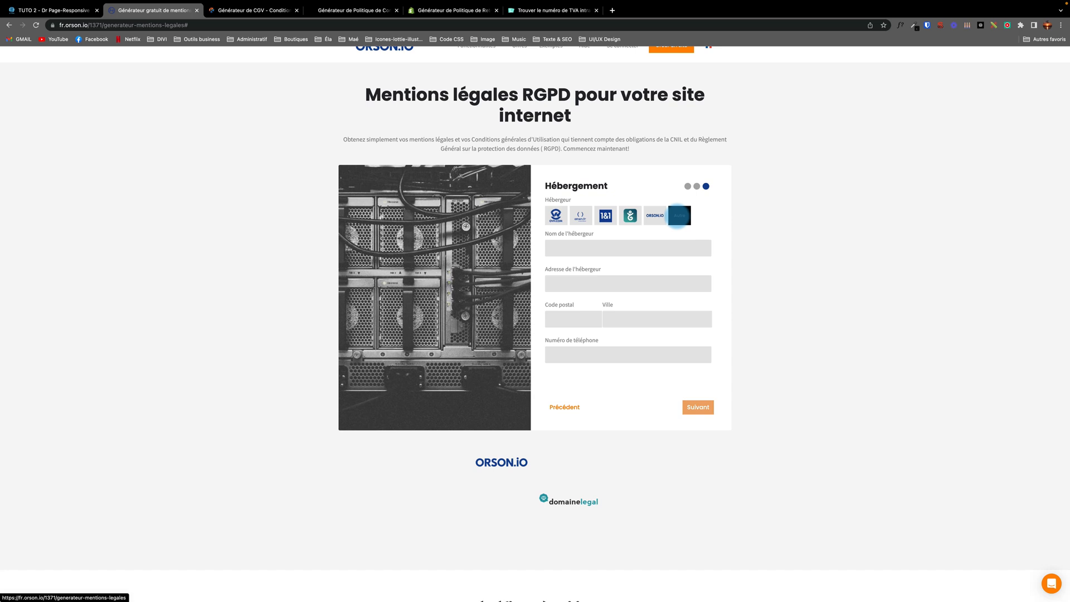
click(561, 245)
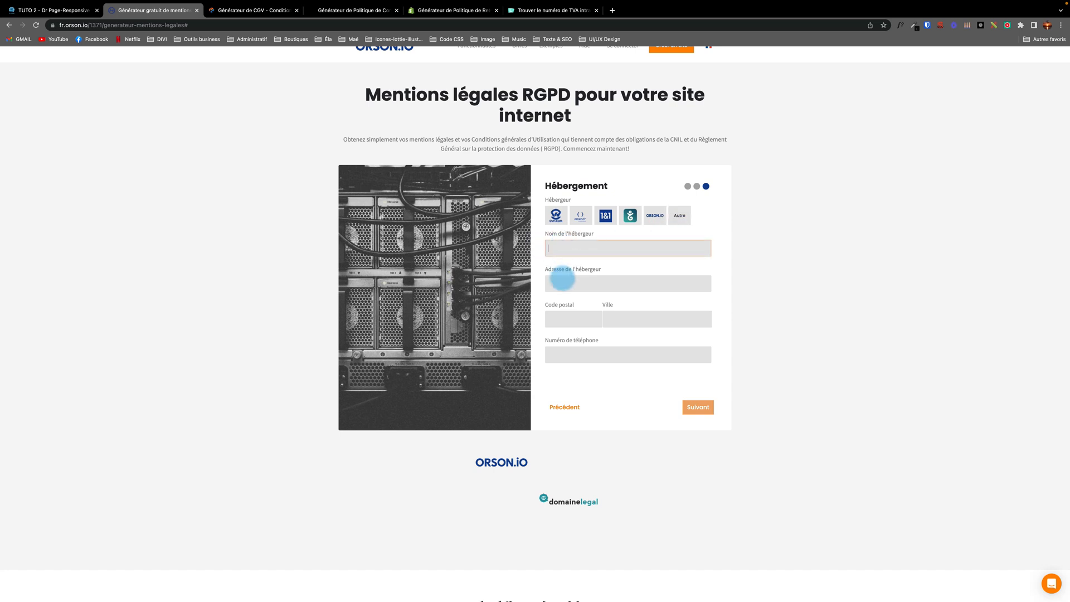
click(605, 215)
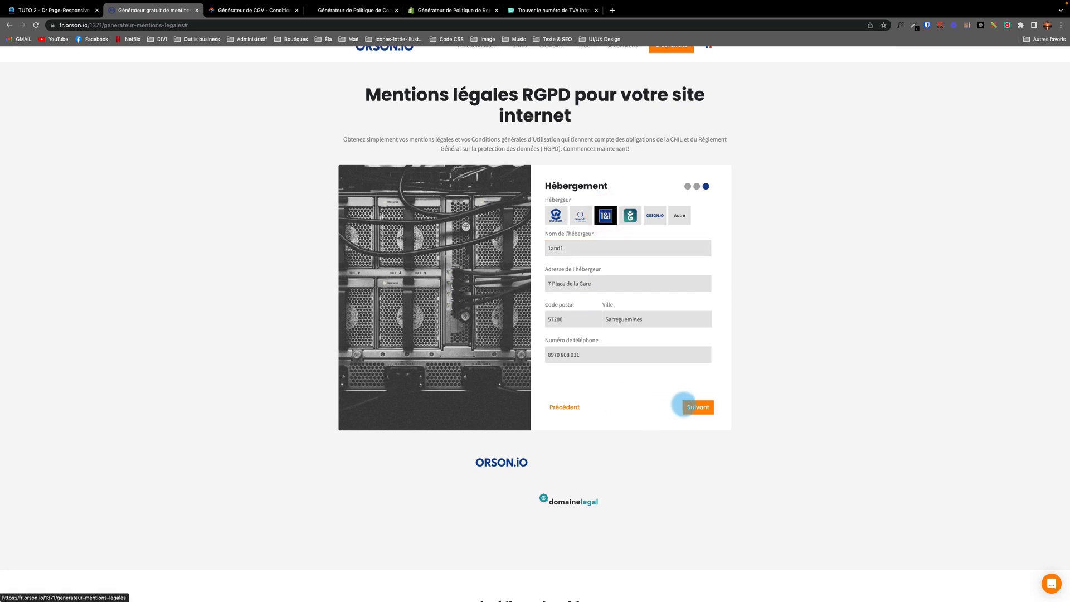
click(695, 405)
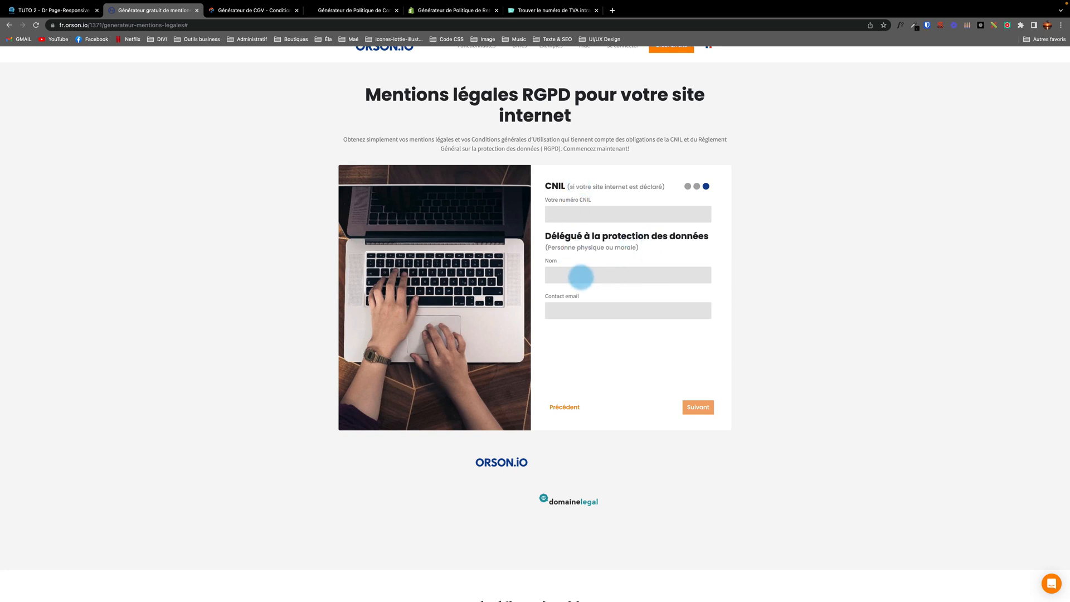
Fill in the data protection officer's name and contact e-mail.
click(579, 277)
click(621, 300)
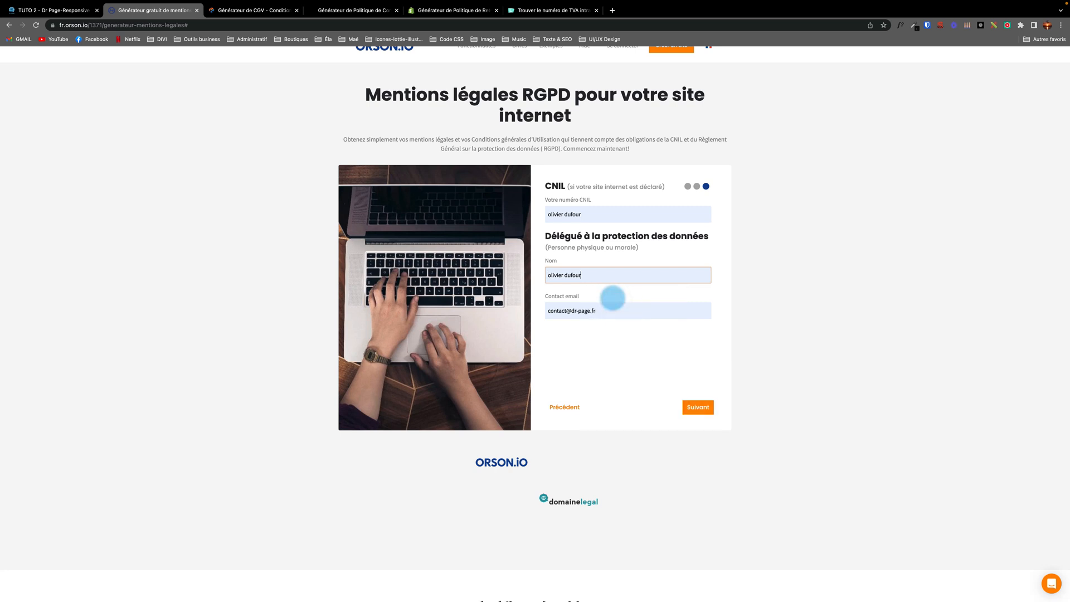
click(698, 407)
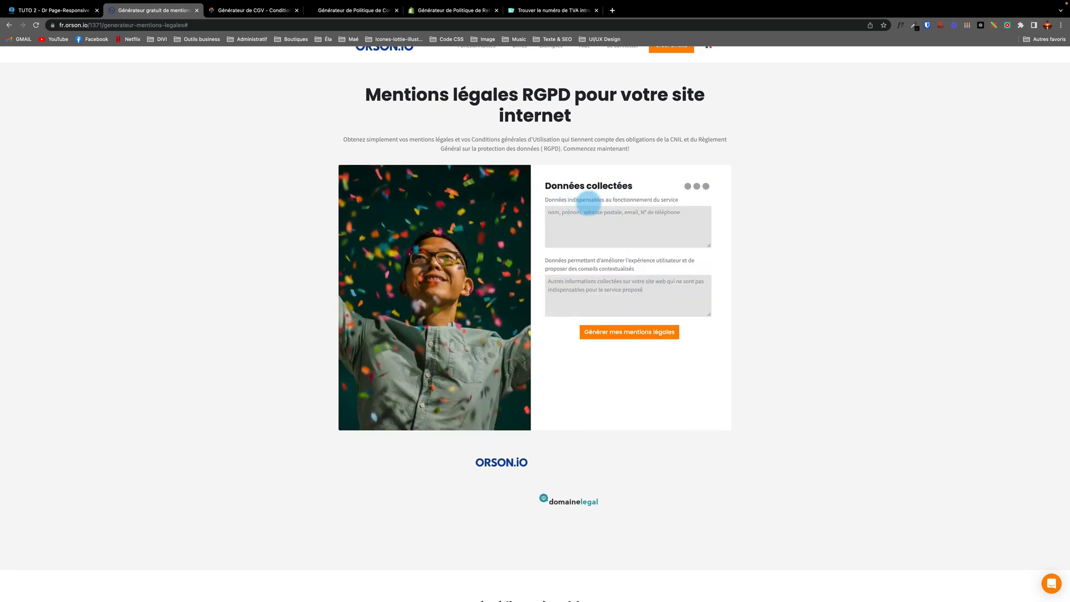
Enter the collected data types, set retention to 12 mois, and generate the notices.
click(566, 217)
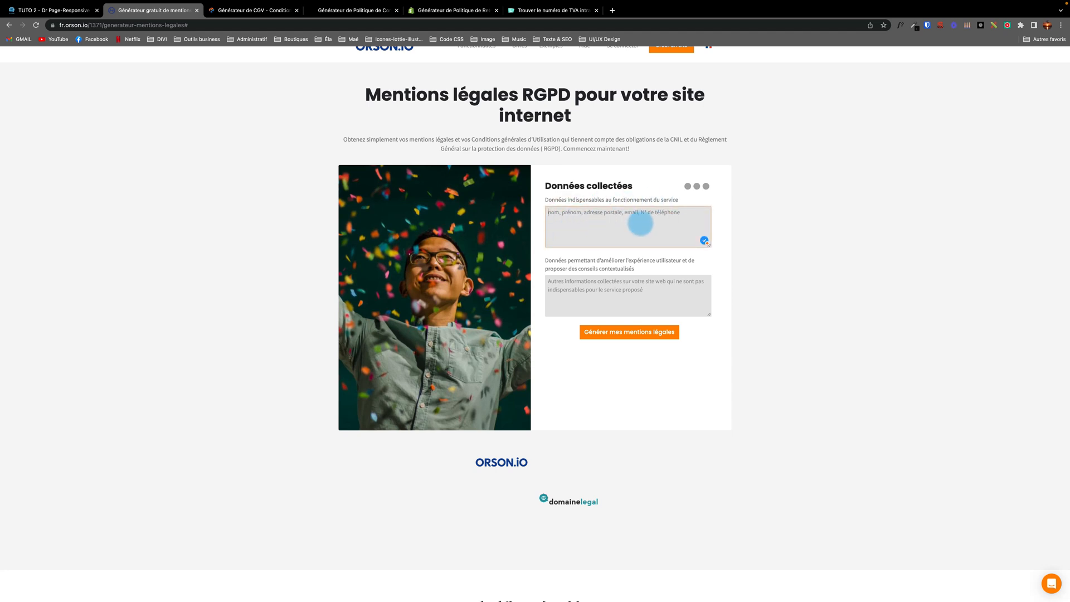
text(no)
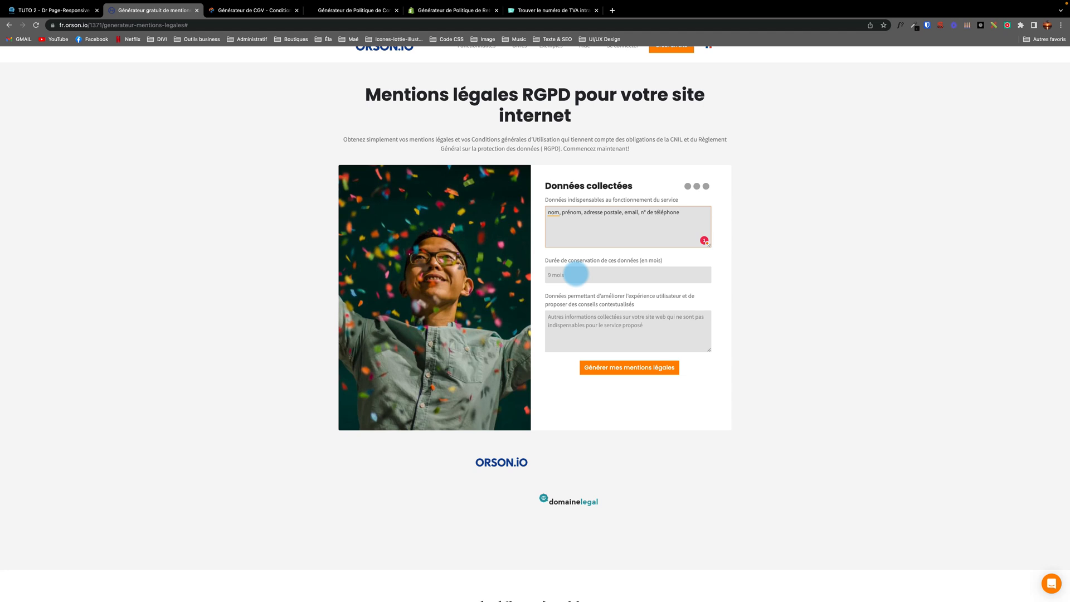
click(573, 276)
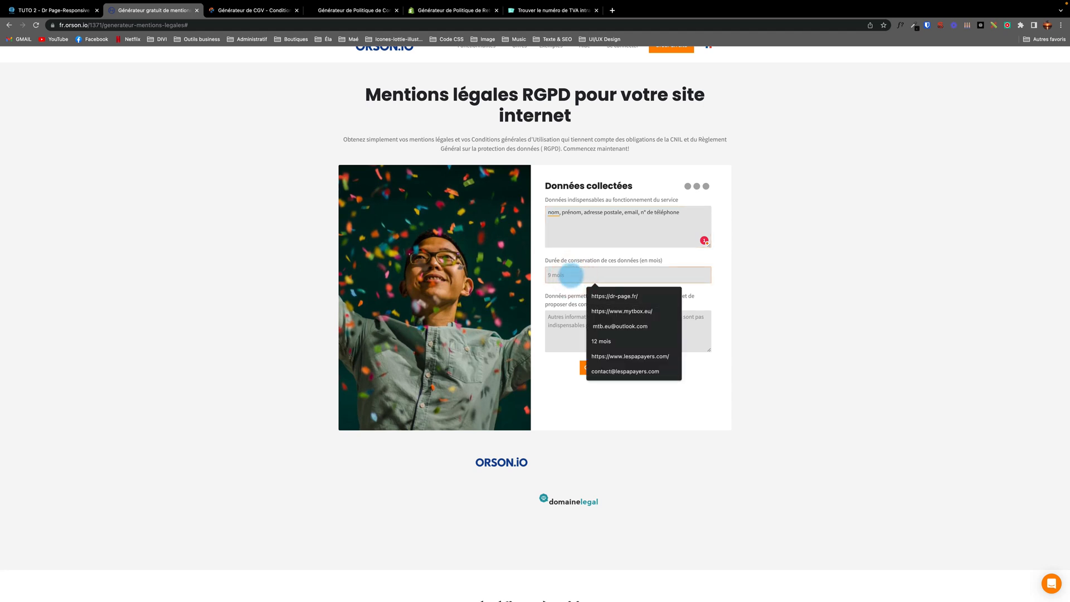
text(1)
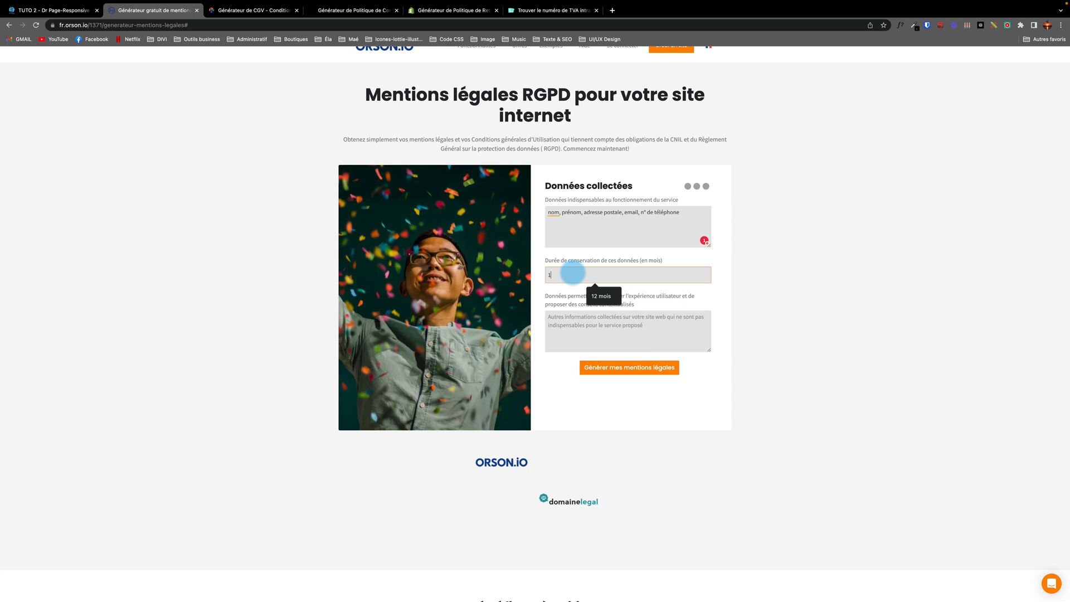
text(2)
click(601, 296)
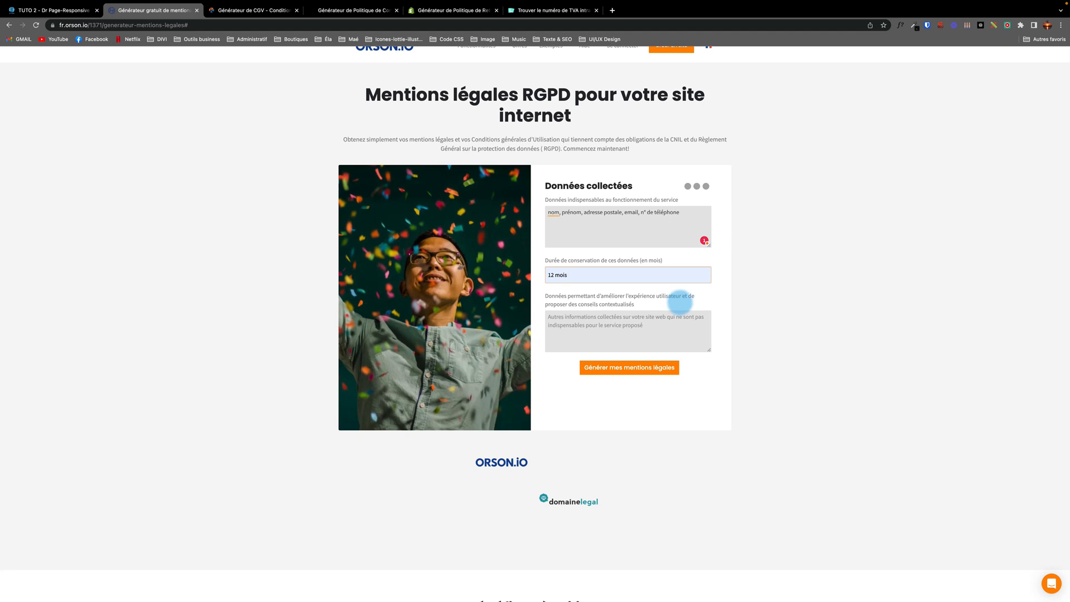
scroll(608, 329, down, 1)
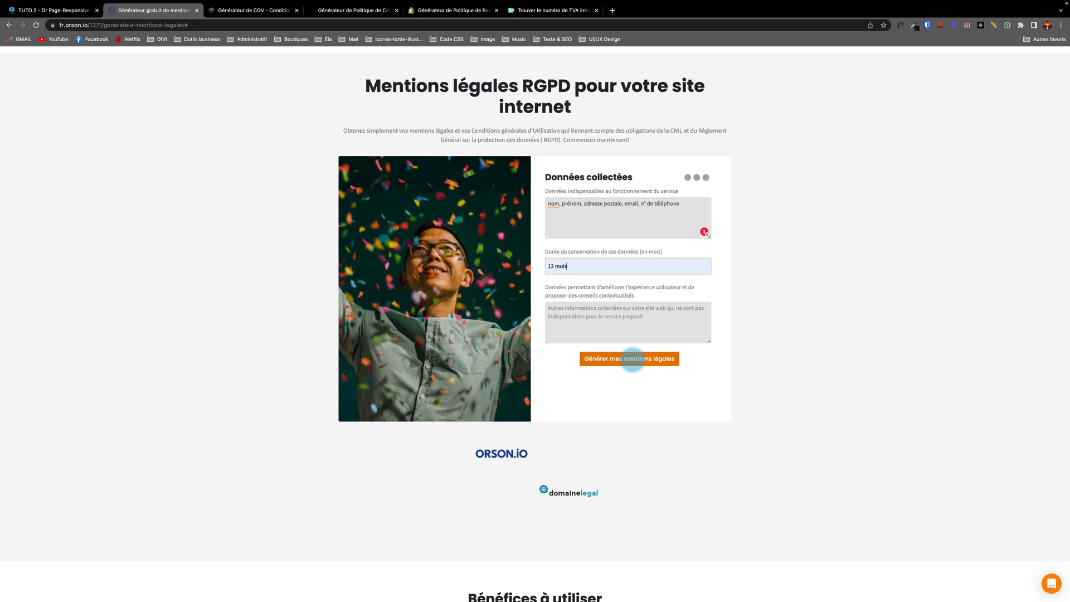
click(629, 359)
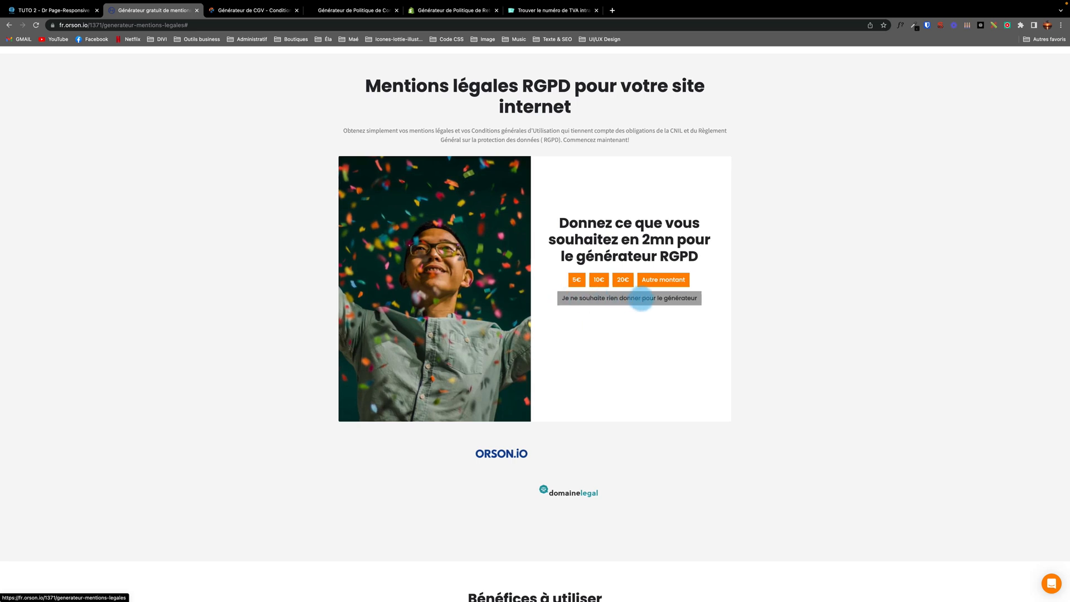
Skip the donation, autofill the contact e-mail and download the mentions légales.
click(641, 298)
click(583, 307)
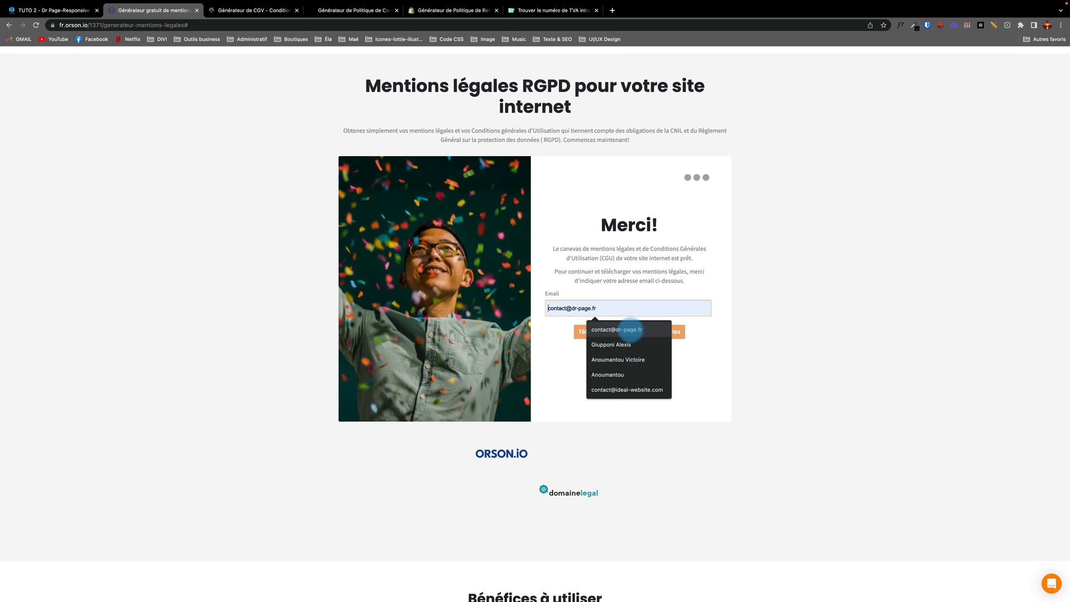
click(627, 329)
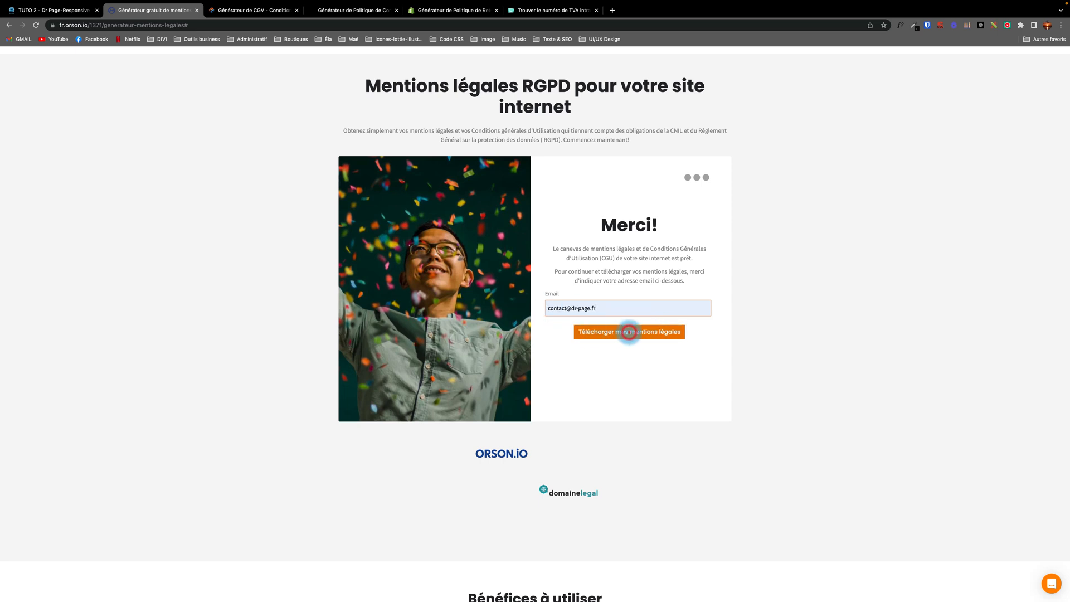
click(628, 331)
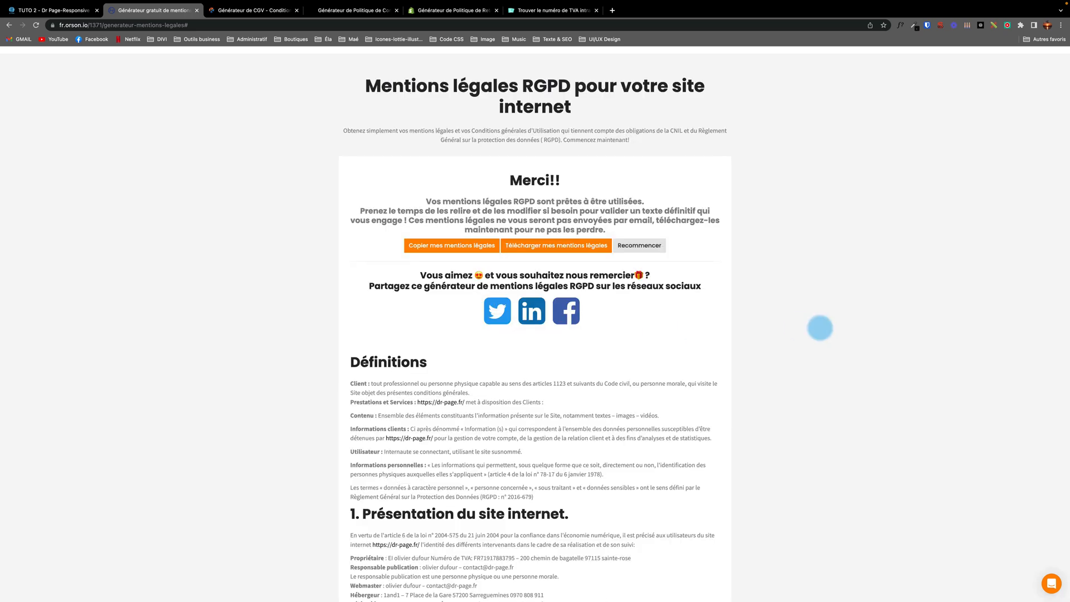
Copy the entire generated legal text from Définitions to the end.
scroll(792, 342, down, 4)
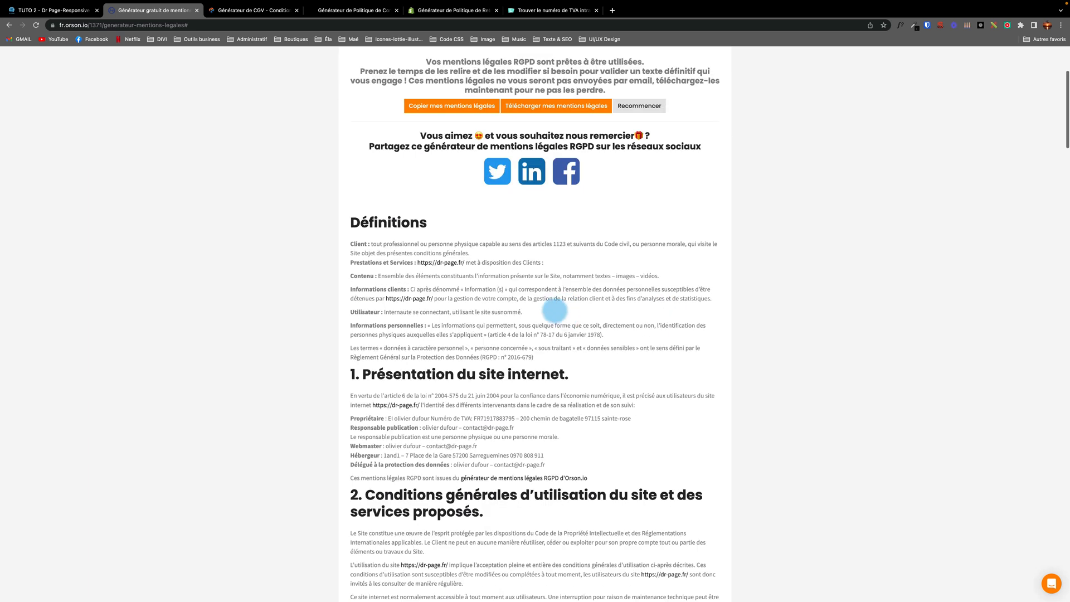
drag(350, 150, 568, 544)
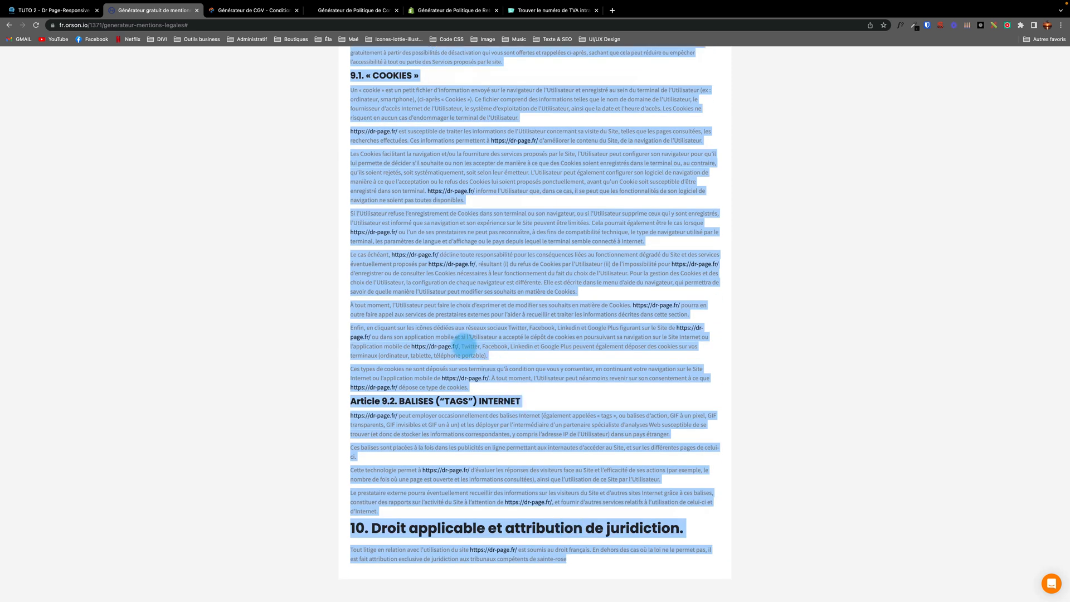
right_click(465, 345)
click(472, 363)
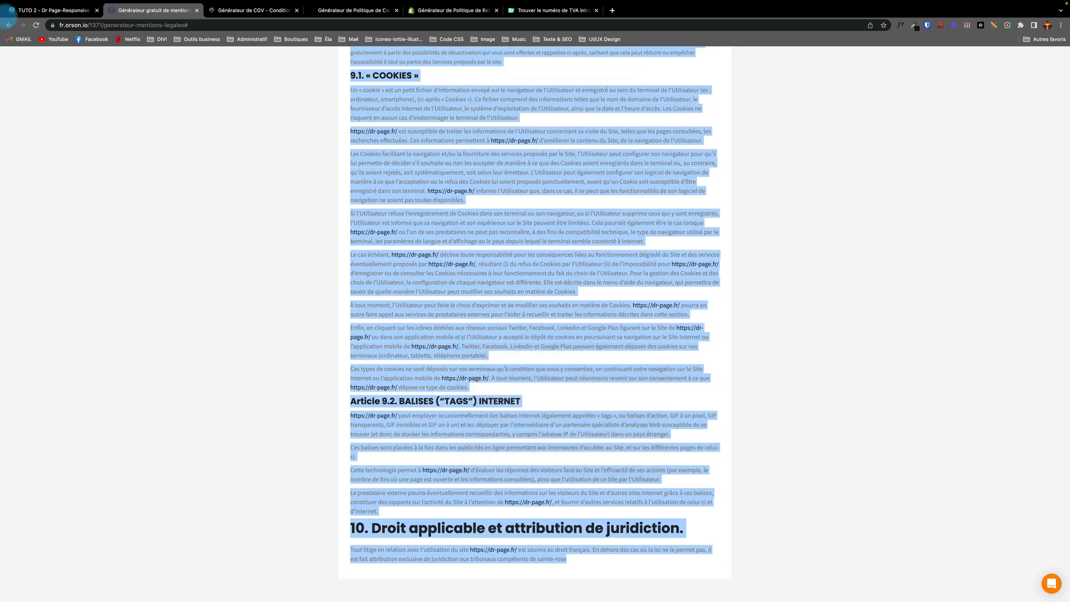
click(36, 9)
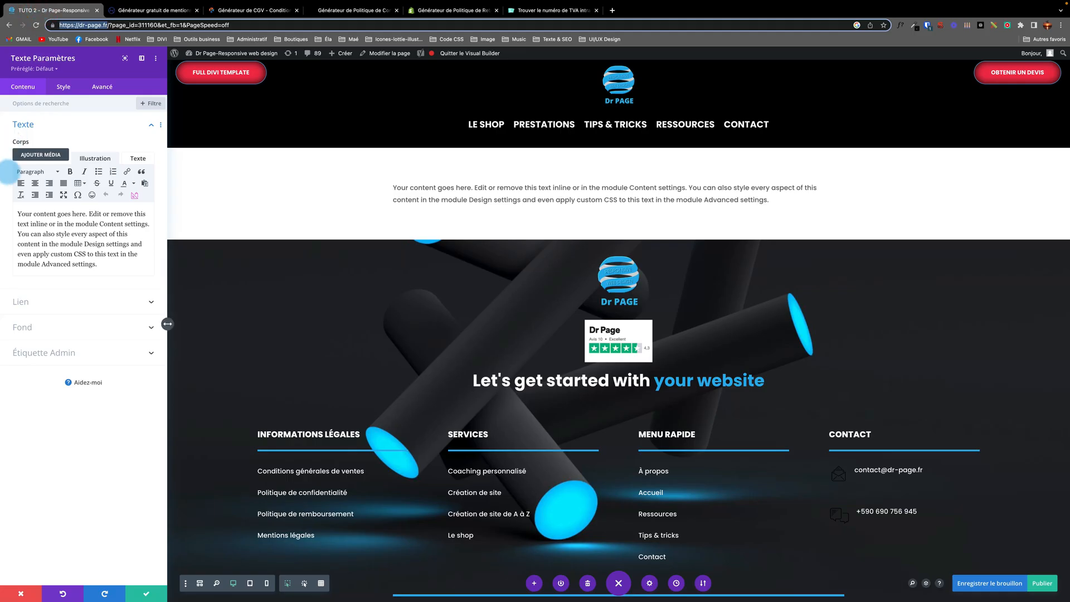
Paste the legal text over the placeholder and add blank lines after Définitions and the RGPD paragraph.
drag(101, 268, 9, 212)
key(super+v)
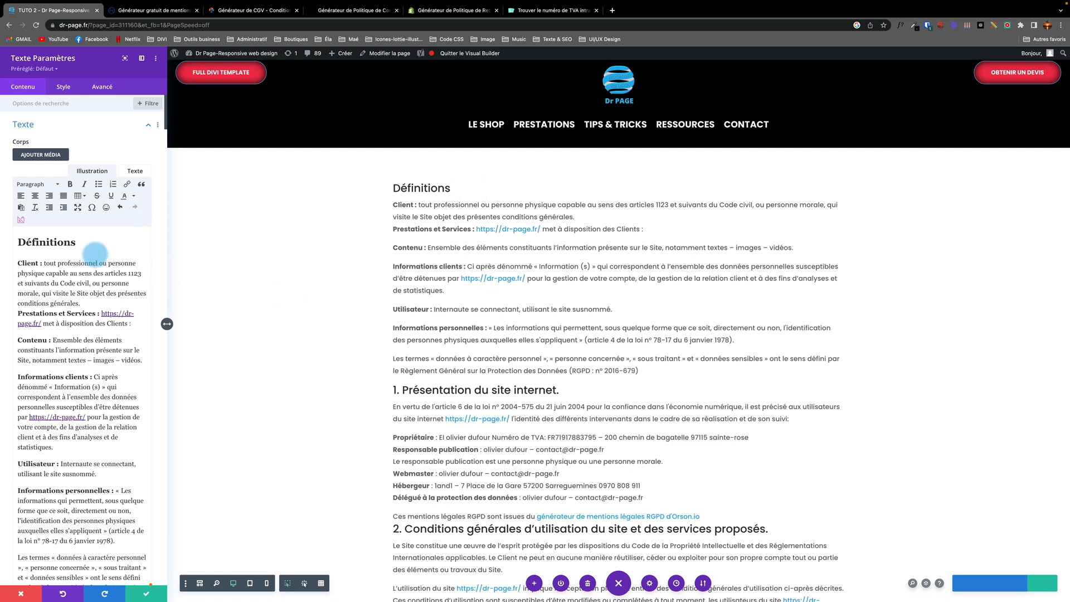
click(93, 245)
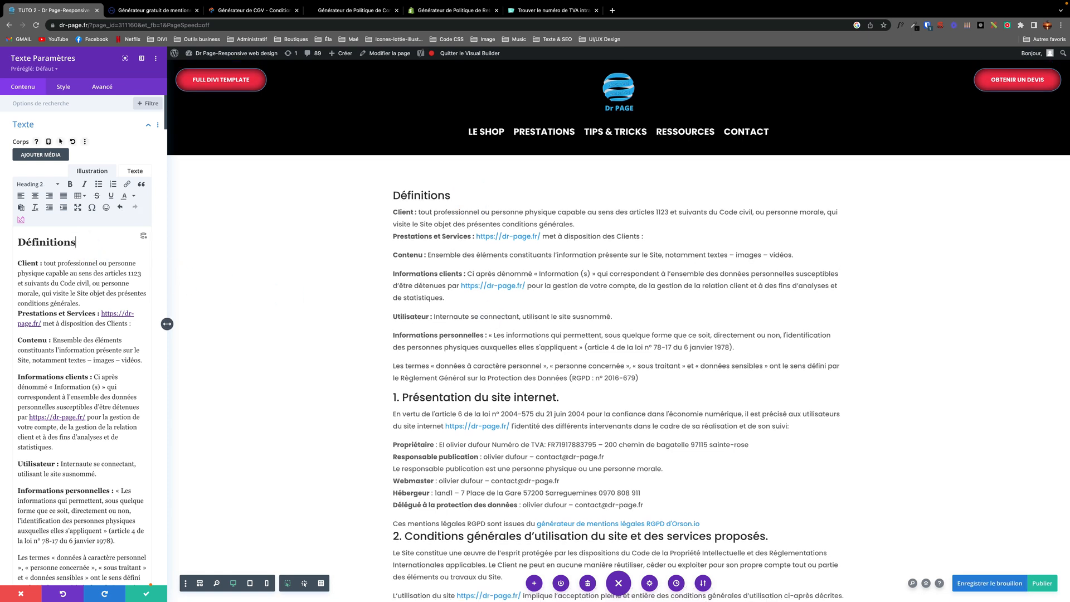
key(Return)
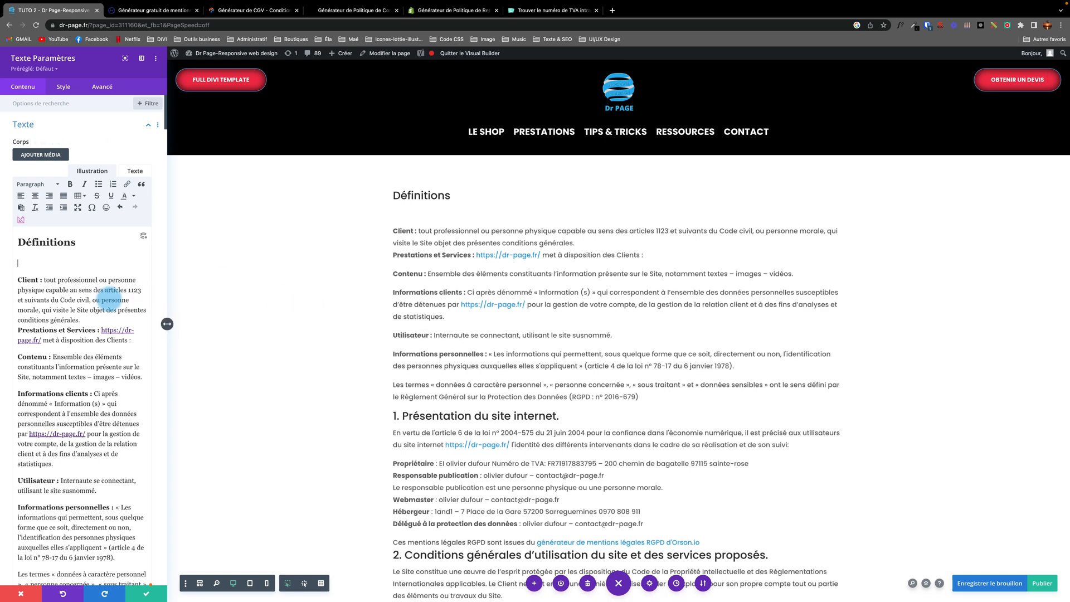
scroll(71, 498, down, 5)
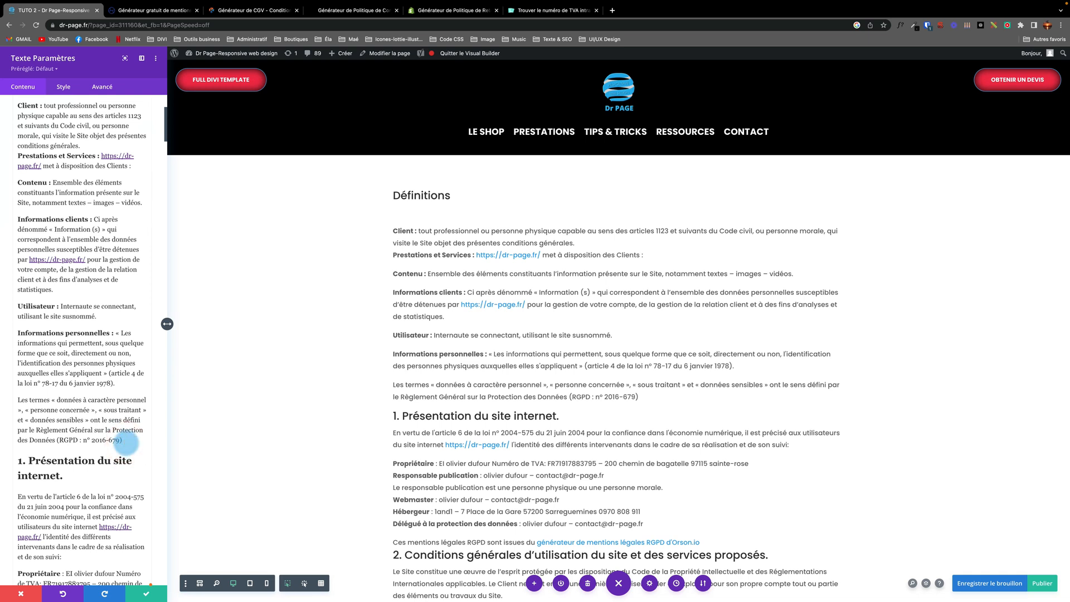
click(123, 440)
key(Return)
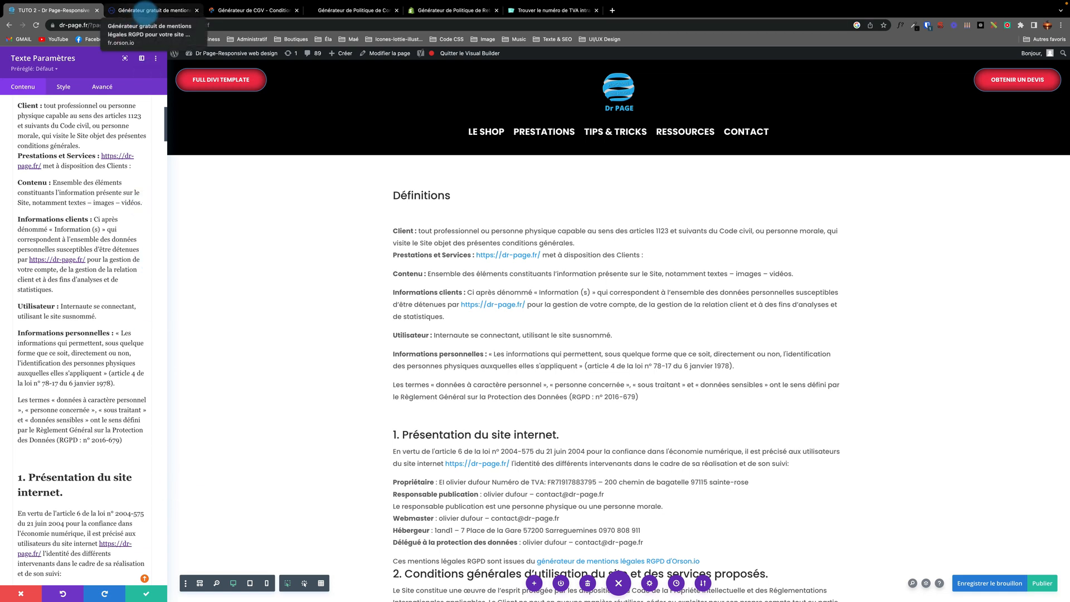
click(225, 10)
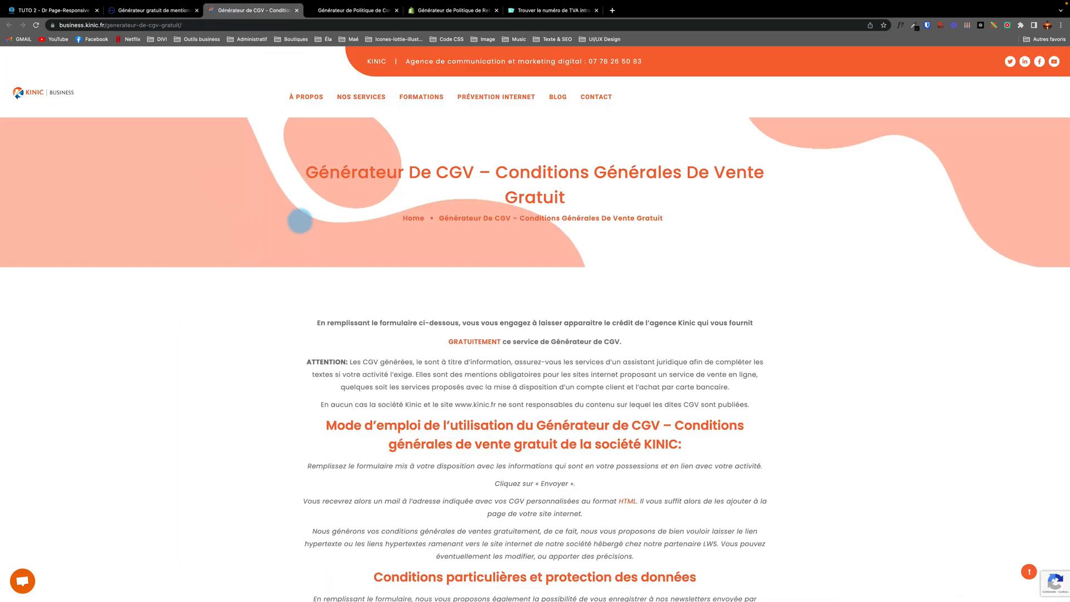
Copy the dr-page.fr URL from the Divi tab and paste it into the CGV URL field.
scroll(515, 332, down, 12)
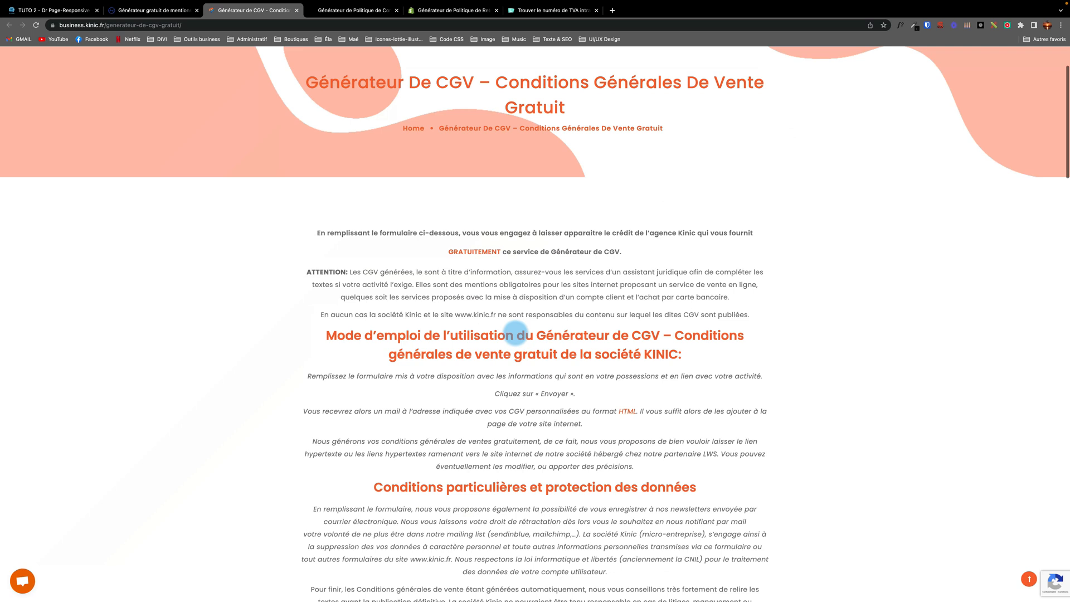
scroll(516, 331, down, 3)
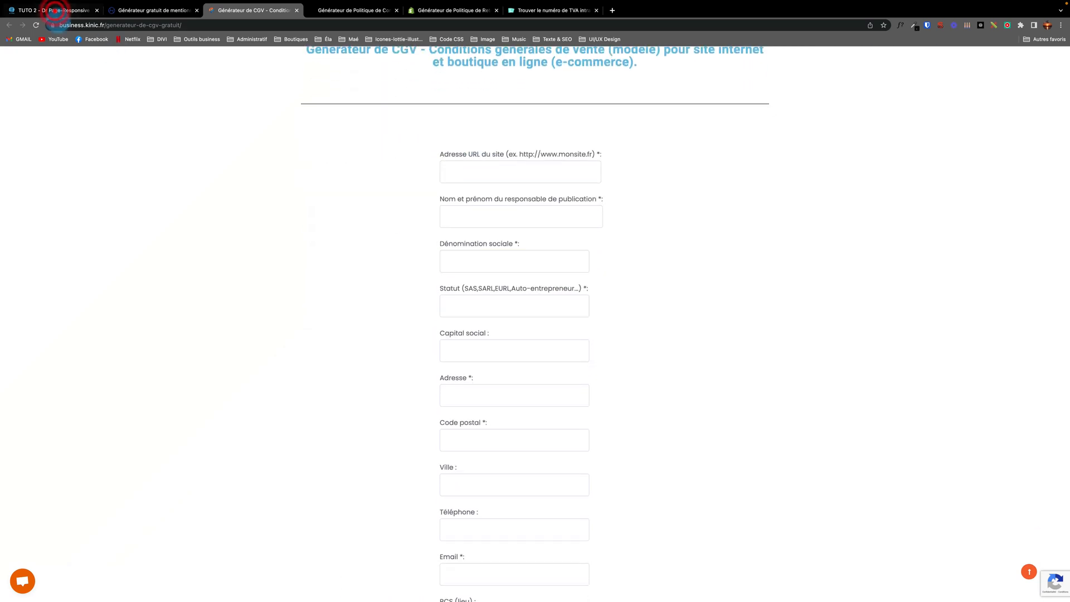
click(55, 10)
drag(87, 25, 64, 25)
right_click(65, 24)
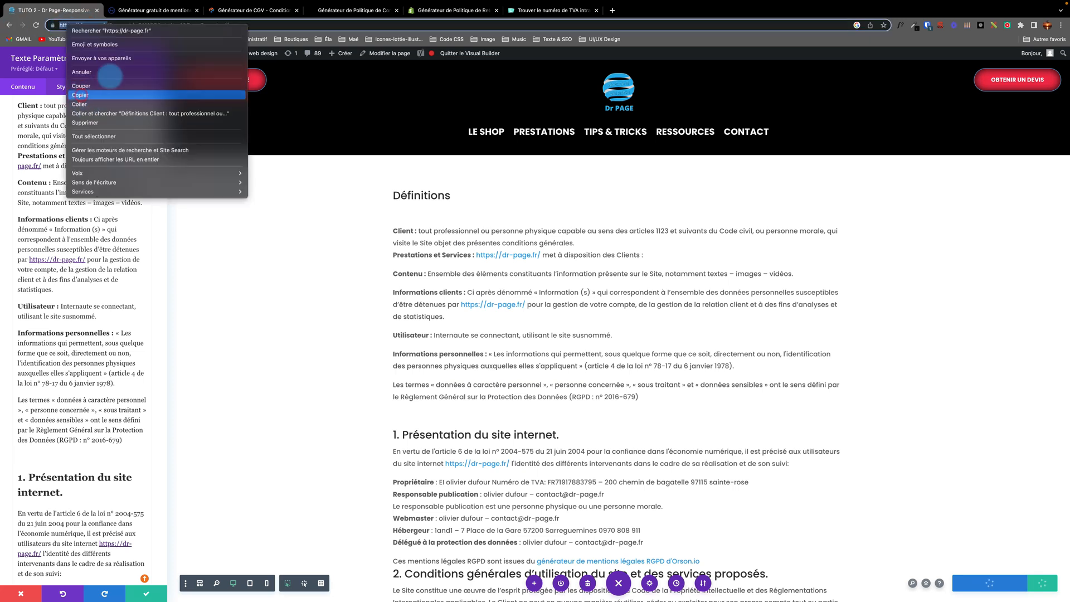
click(239, 10)
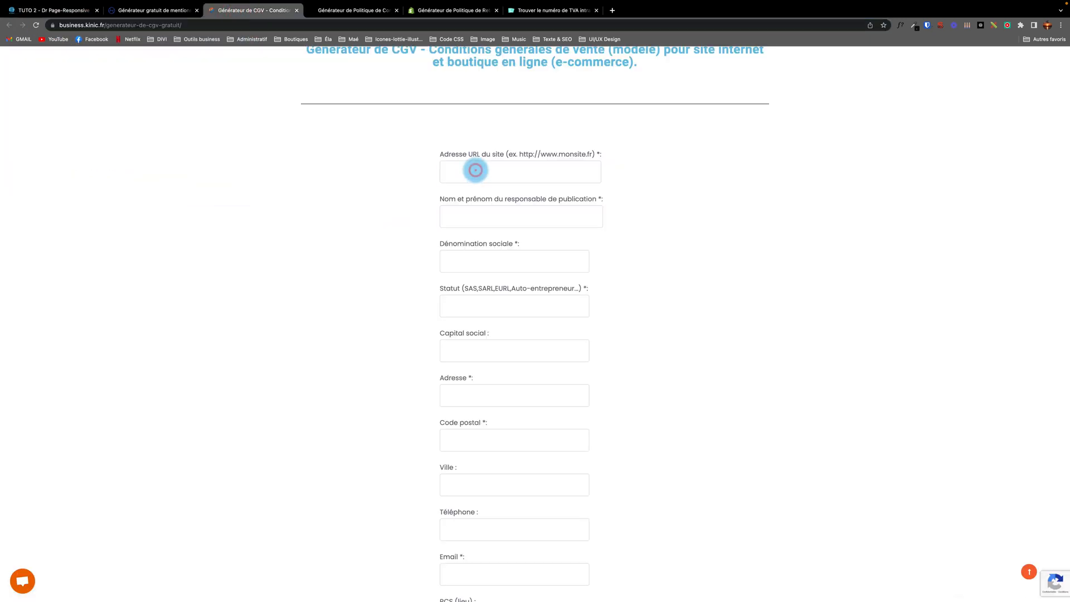
click(475, 171)
key(super+v)
Autofill the publisher's contact details and company name, and set status to Auto-entrepreneur.
click(482, 214)
click(511, 244)
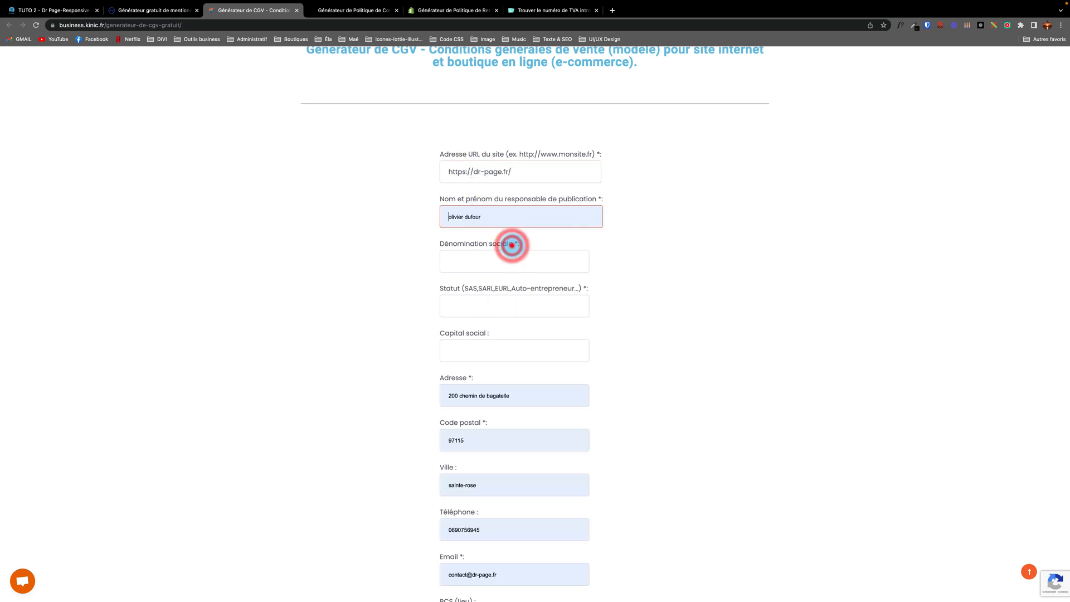
click(468, 258)
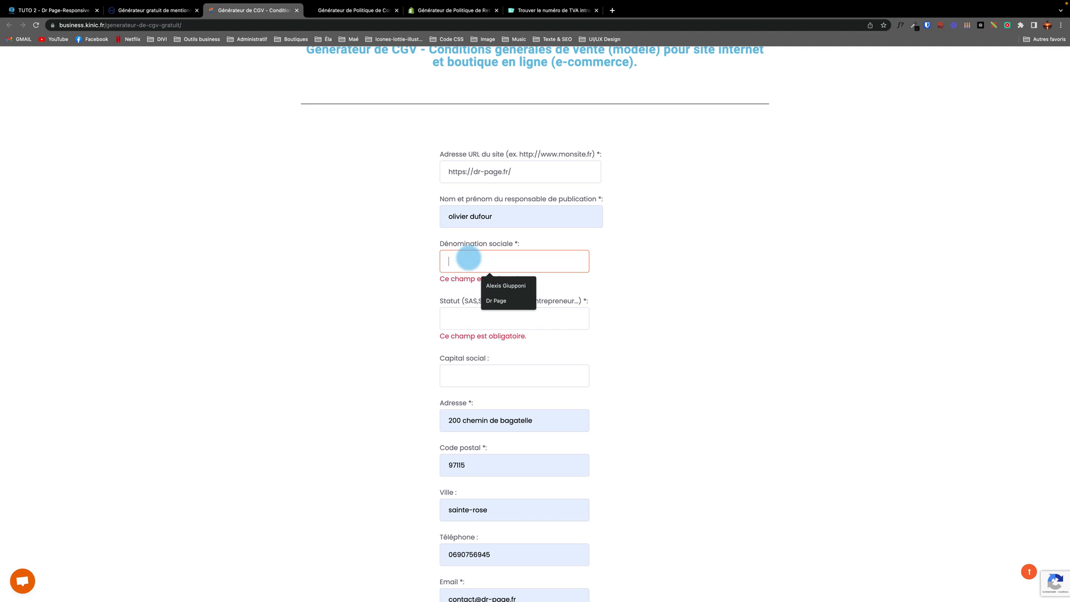
text(Olivier Dufour)
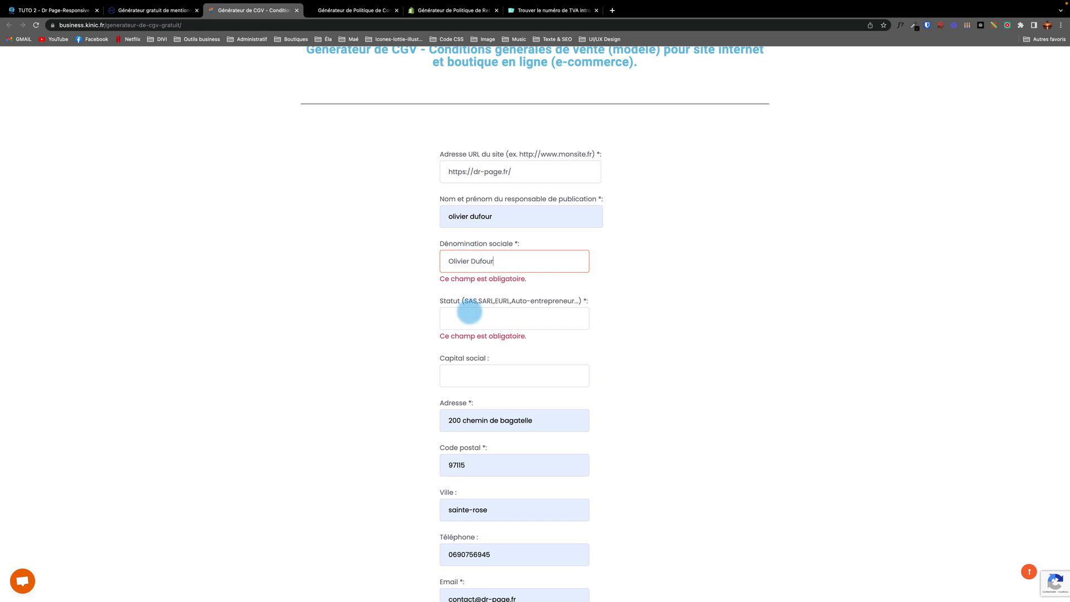
click(483, 318)
click(502, 332)
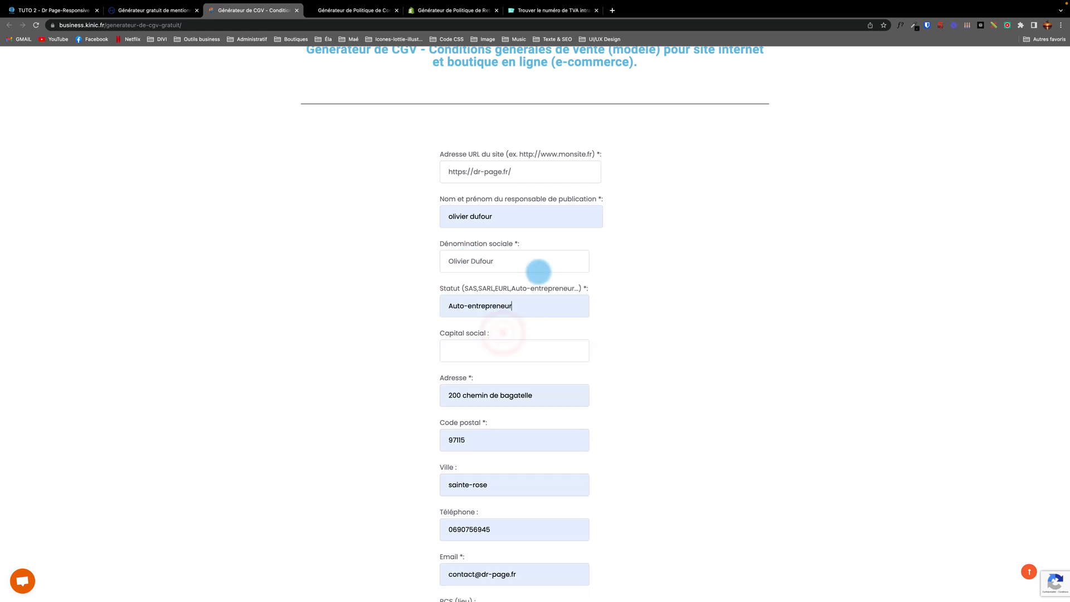
scroll(520, 368, down, 2)
scroll(521, 369, down, 10)
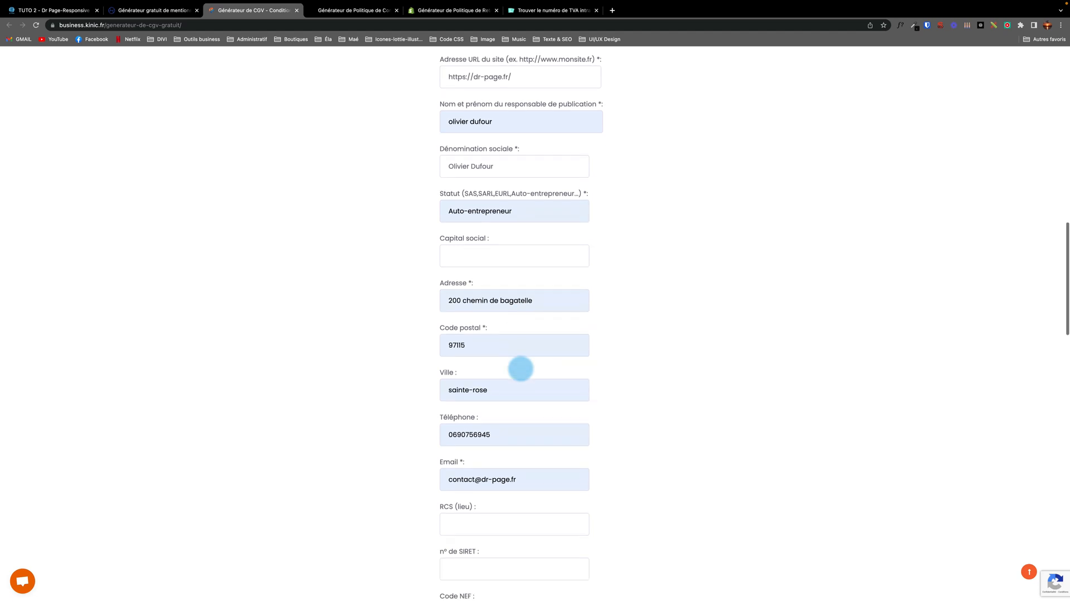
Set the RCS location to Pointe à pitre and fill in the SIRET number.
click(461, 347)
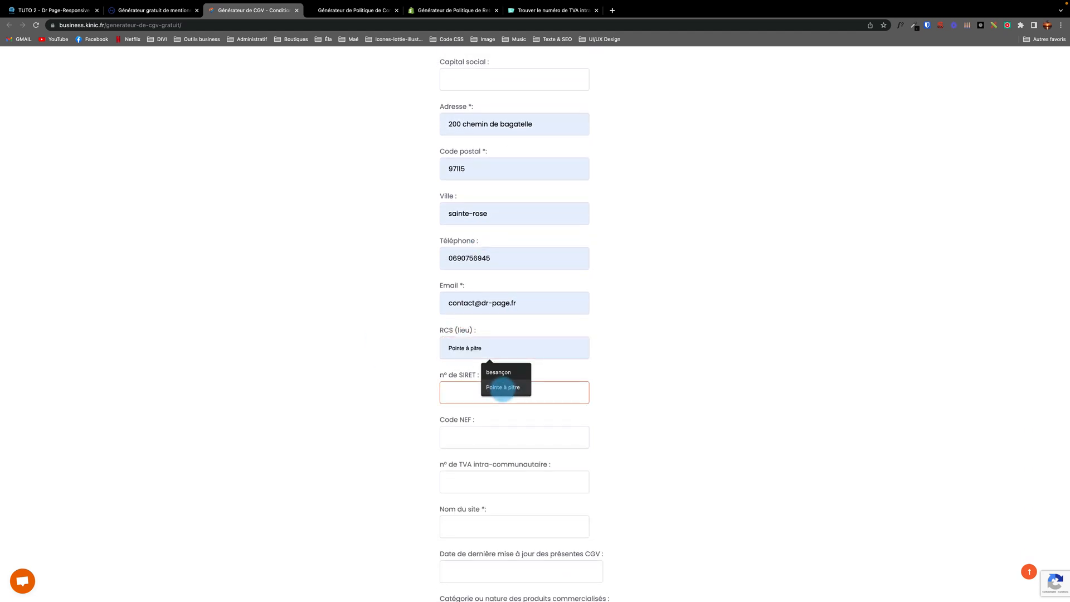
click(502, 386)
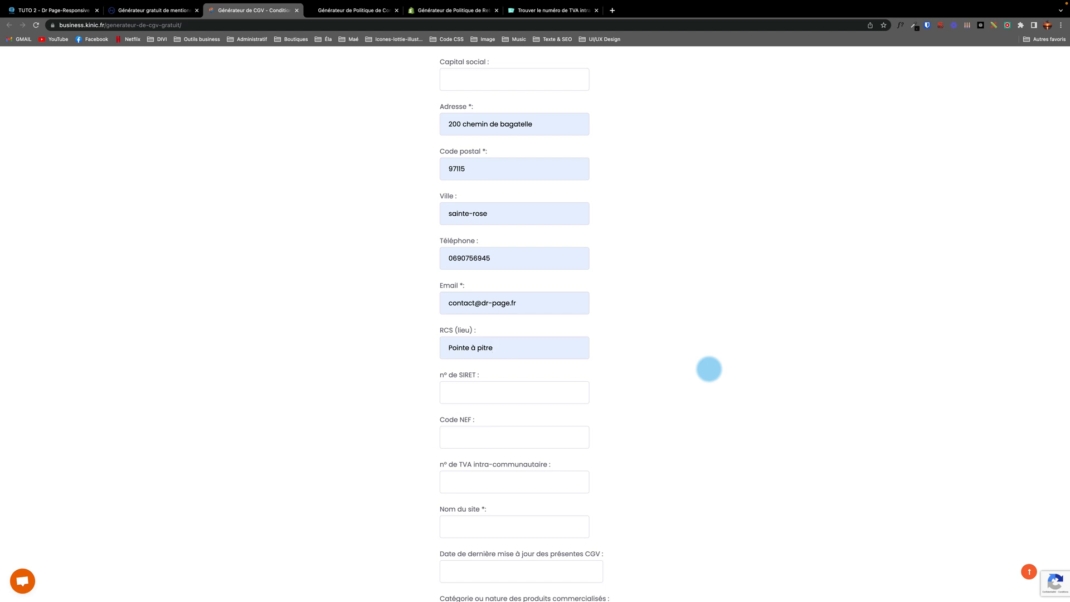
scroll(685, 382, down, 2)
click(458, 344)
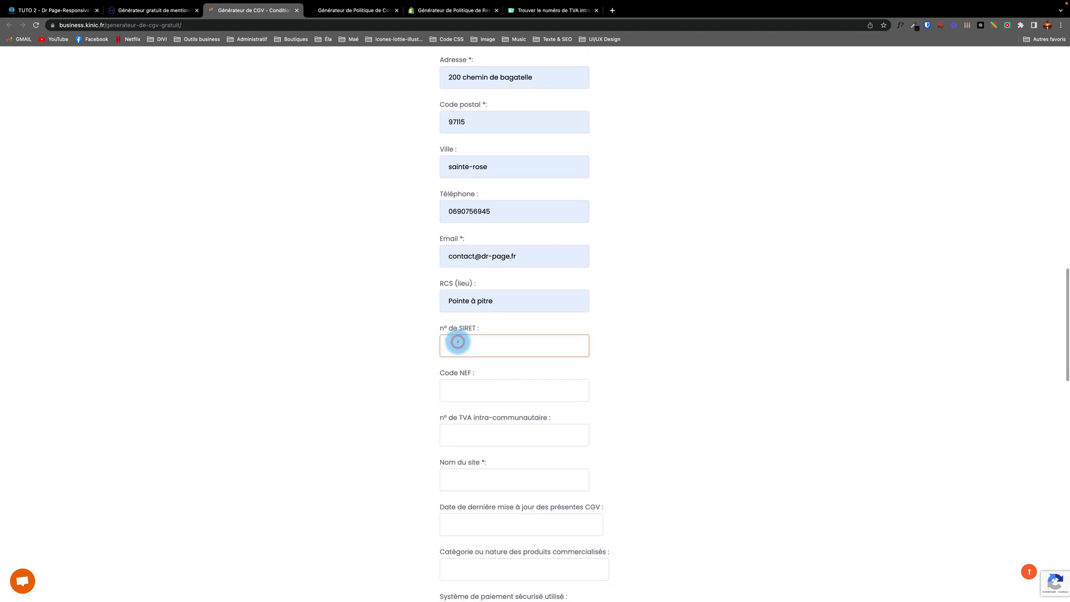
click(499, 370)
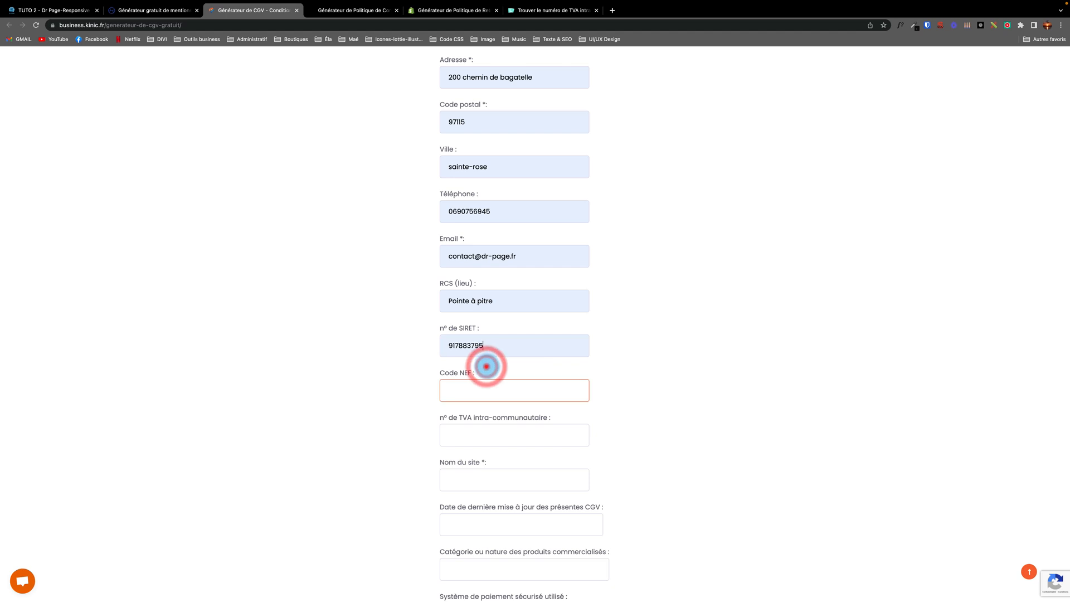
scroll(490, 359, down, 2)
scroll(480, 349, down, 1)
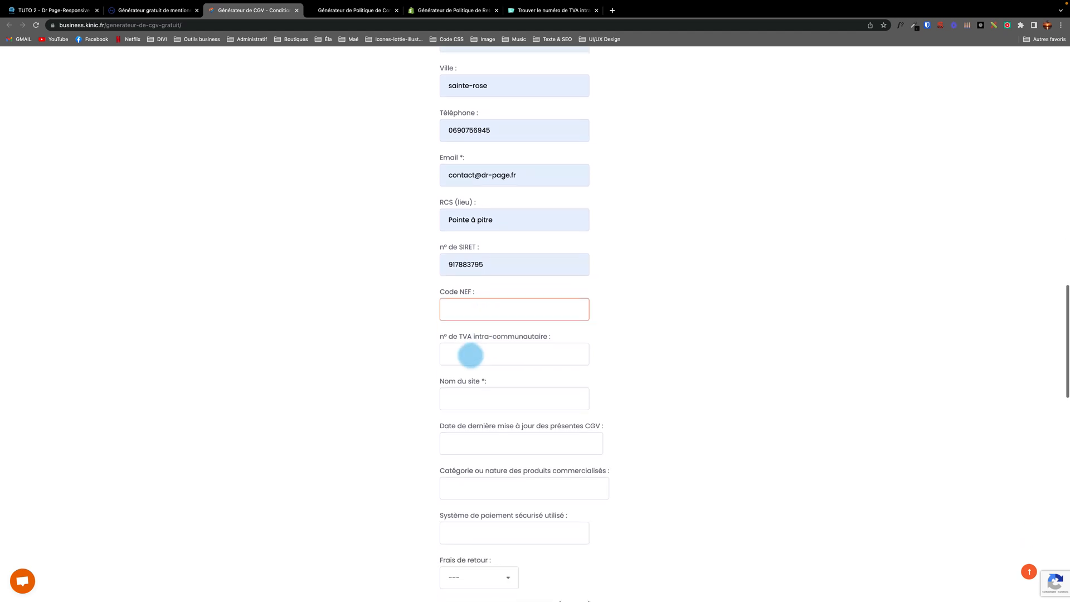
click(466, 353)
Fill in the VAT number, site name DR page and update date 01/06/2023.
click(512, 378)
click(489, 402)
text(DR page)
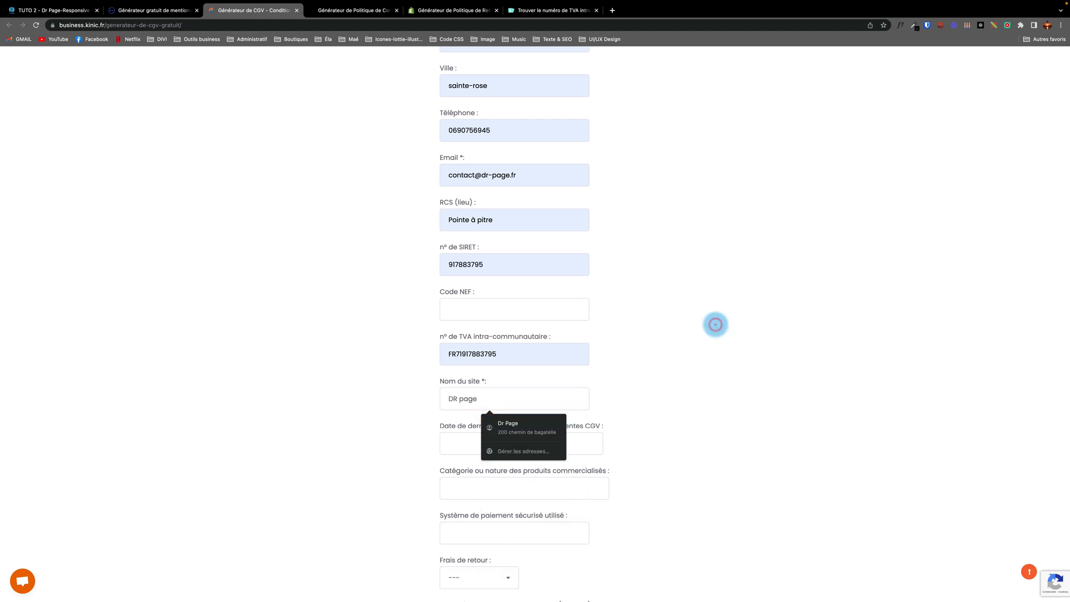
click(521, 443)
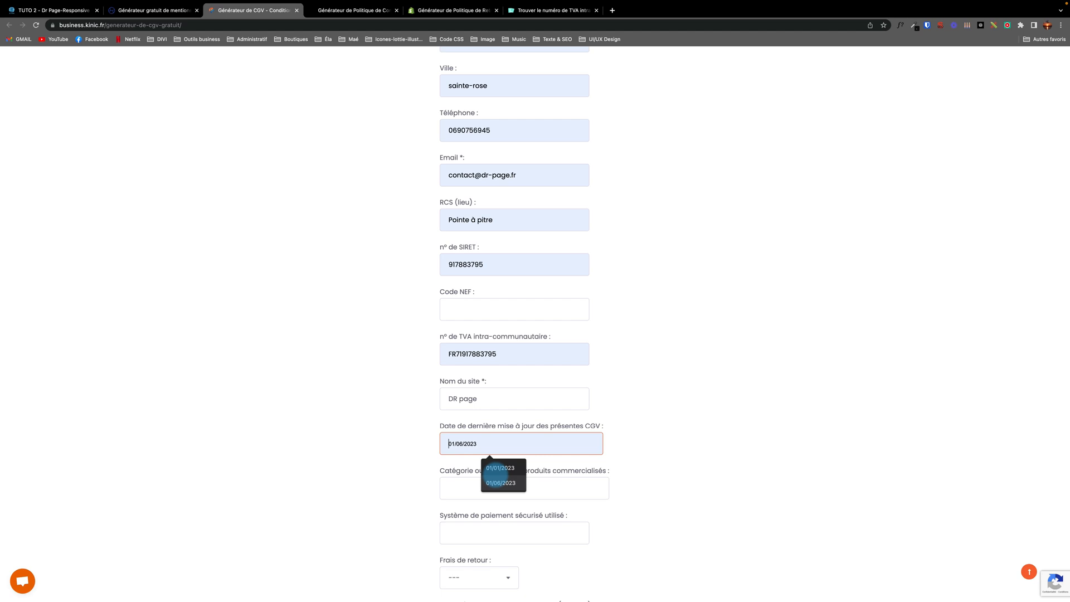
click(500, 482)
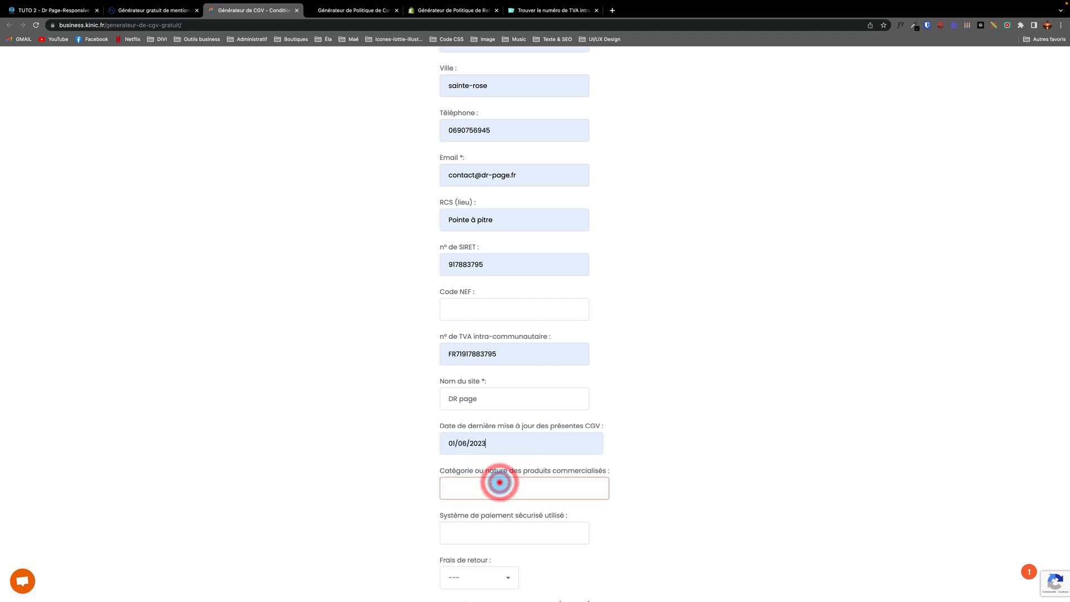
Set product category to Services and payment system to PayPal, Stripe.
scroll(633, 444, down, 2)
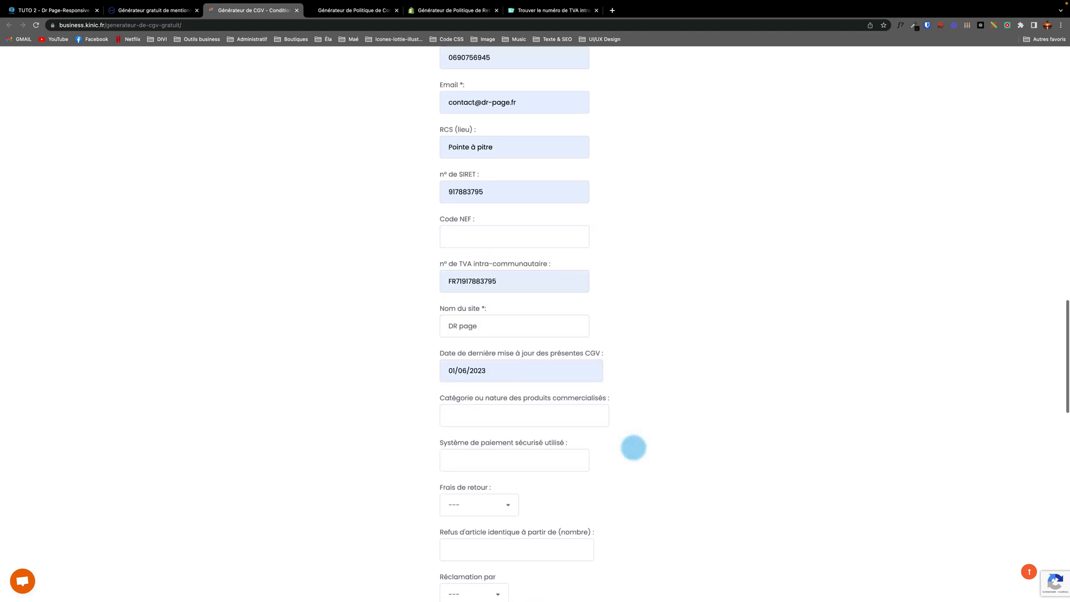
click(526, 411)
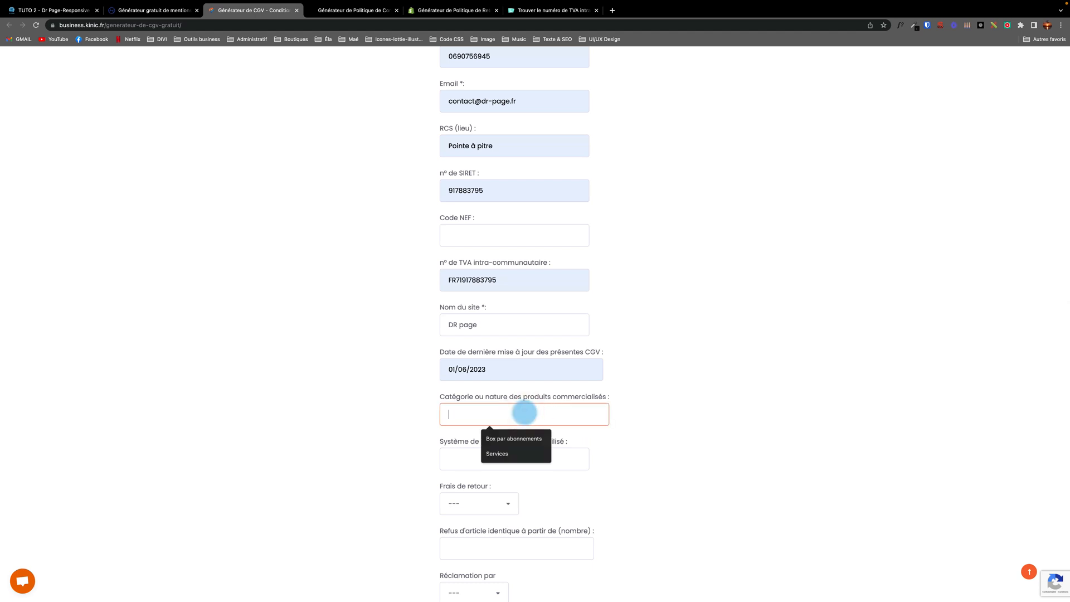
click(496, 453)
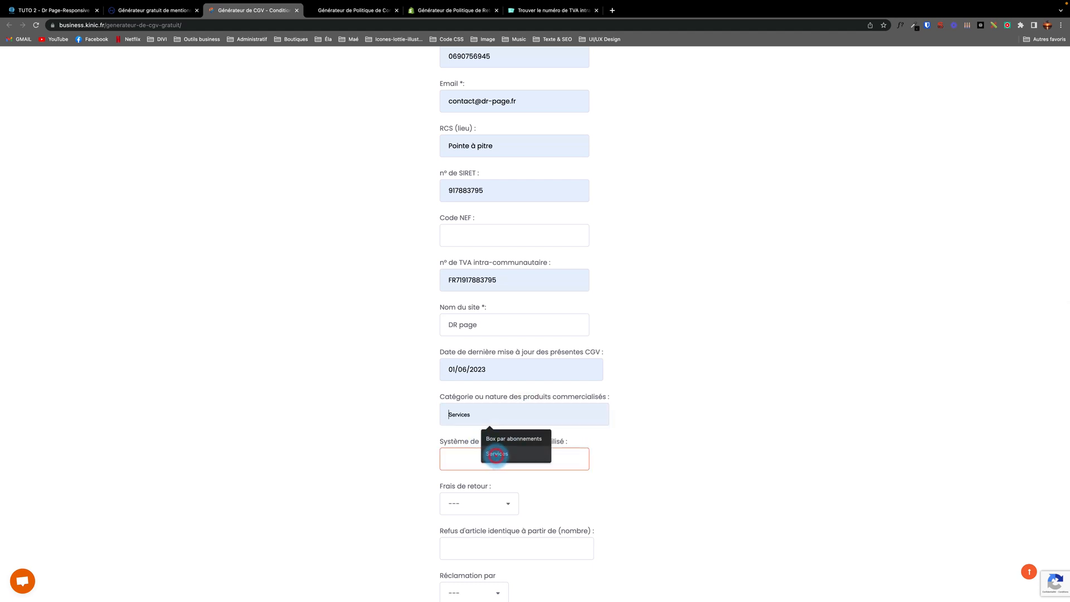
scroll(616, 449, down, 3)
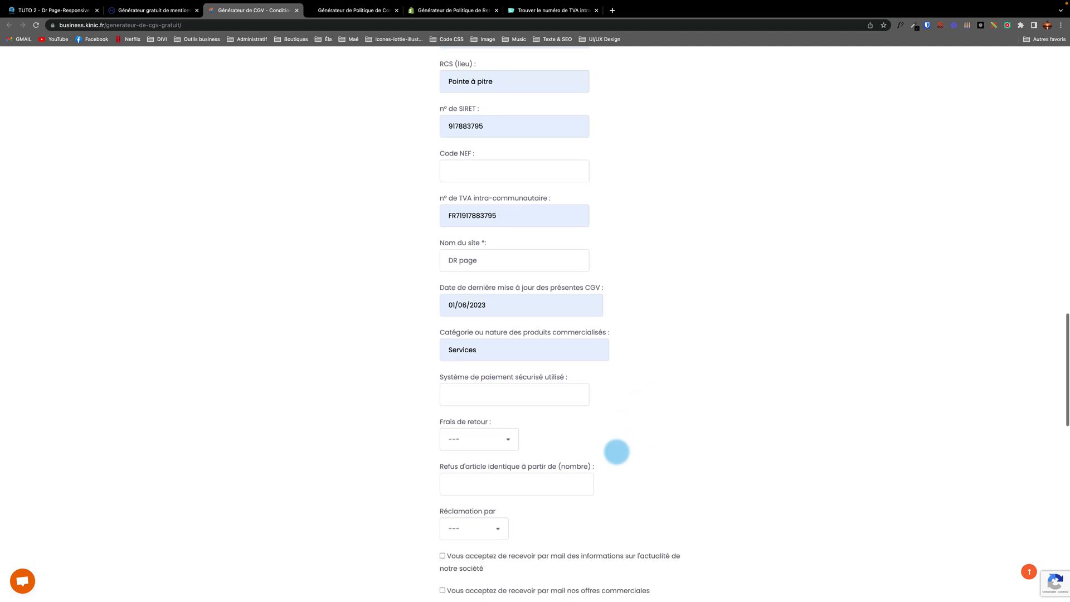
click(484, 379)
click(503, 401)
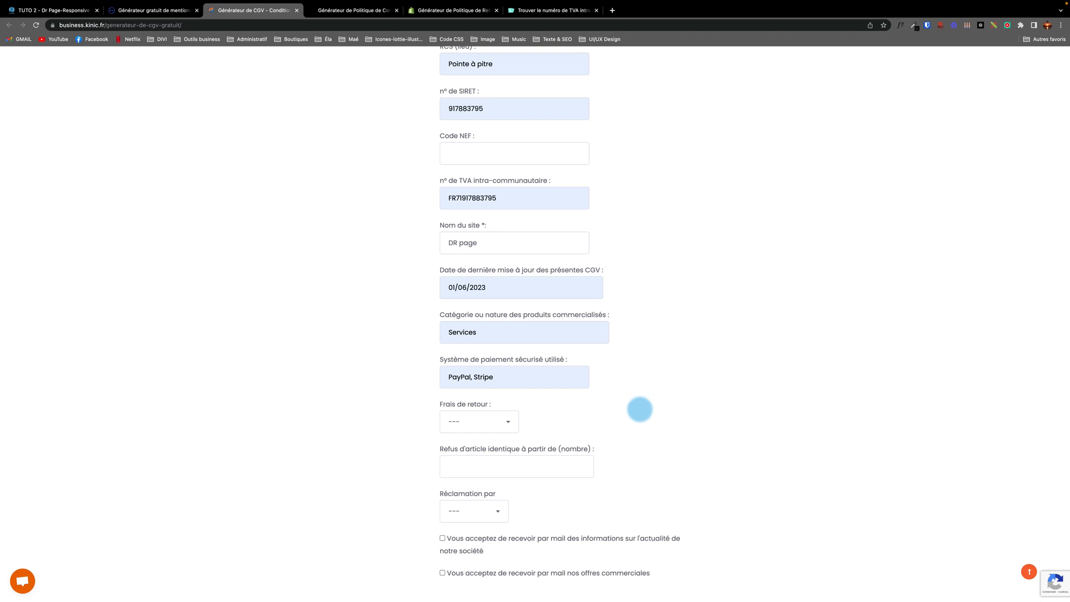
Choose Mail for complaints, tick the privacy consent and submit the CGV form.
scroll(658, 408, down, 2)
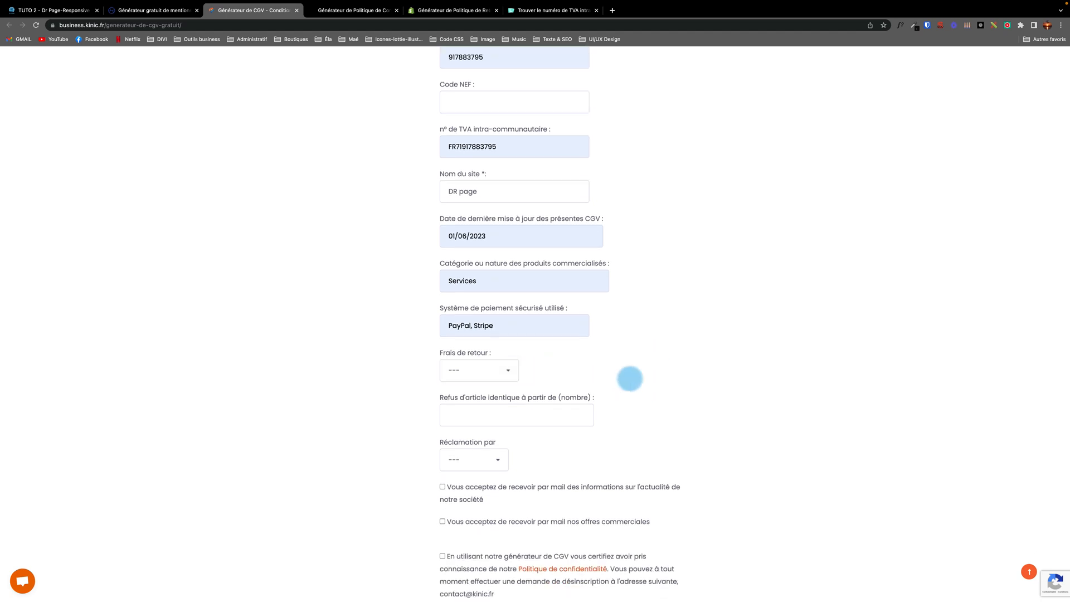
scroll(641, 376, down, 2)
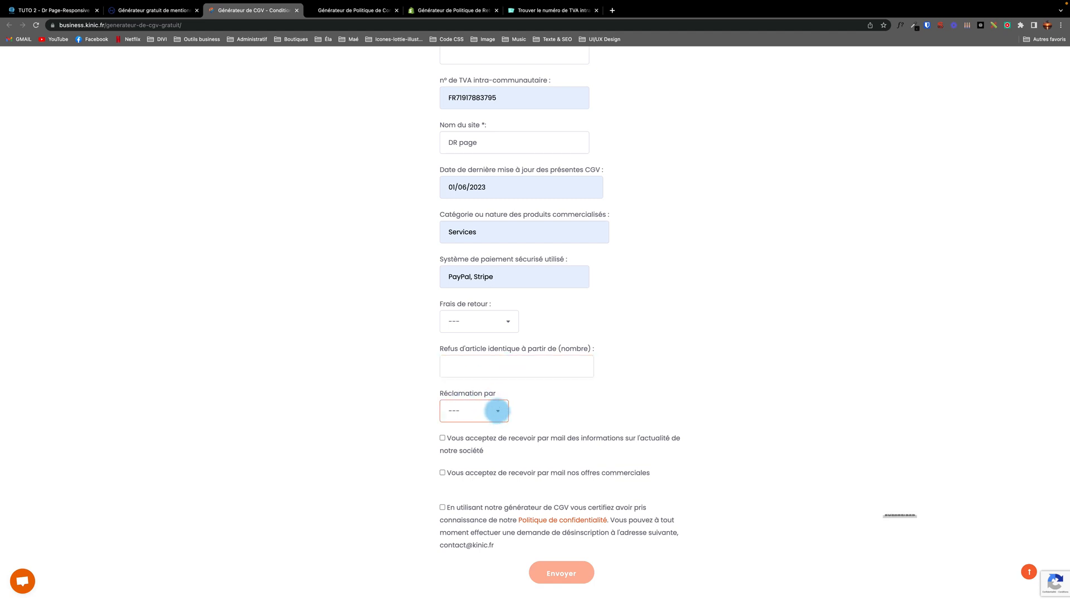
click(497, 411)
click(452, 421)
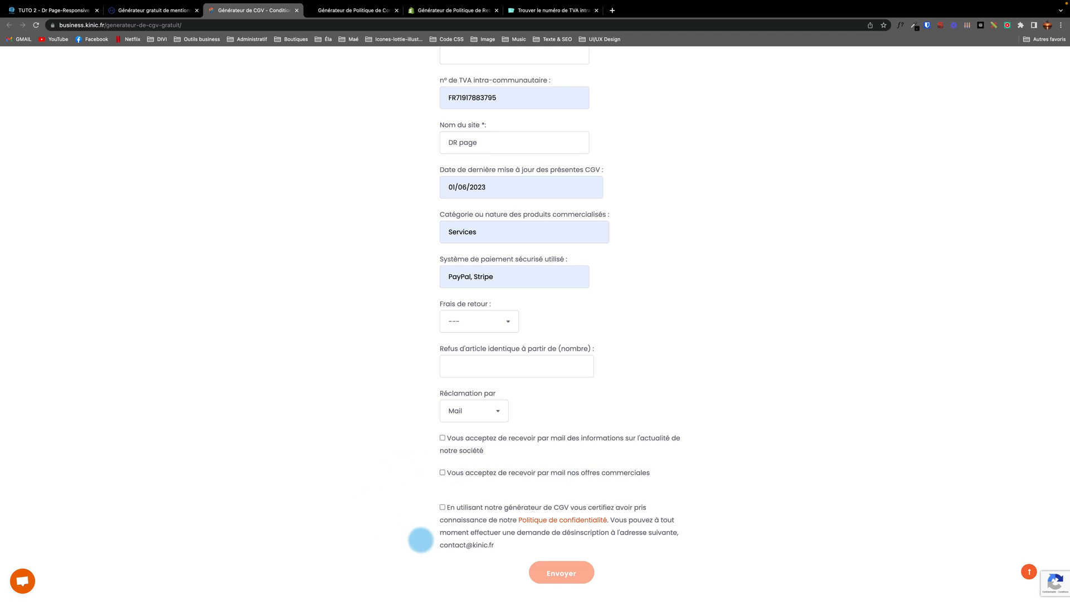
click(442, 507)
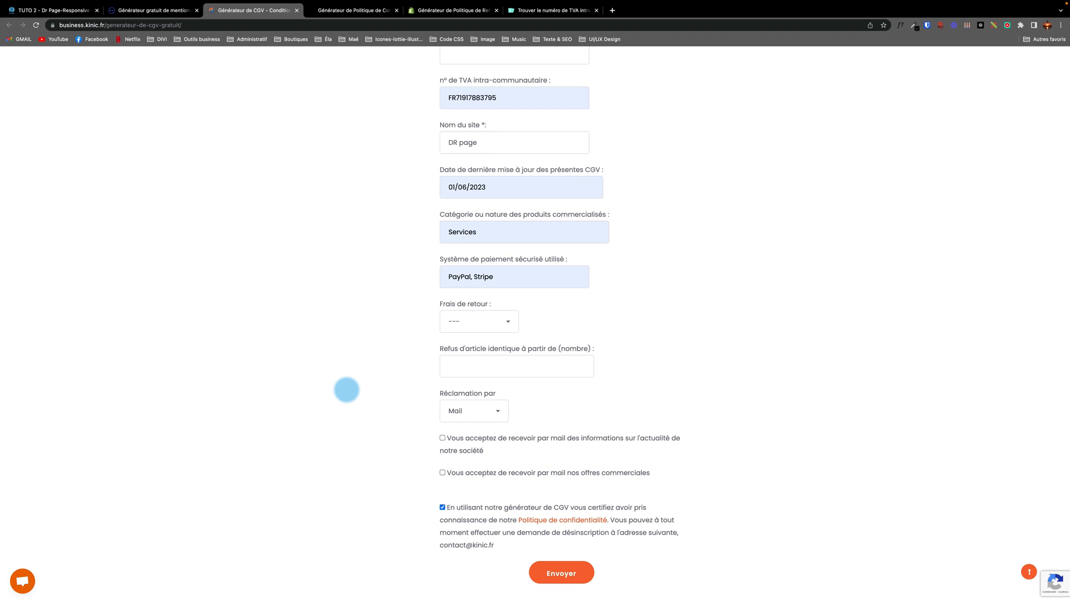
click(564, 573)
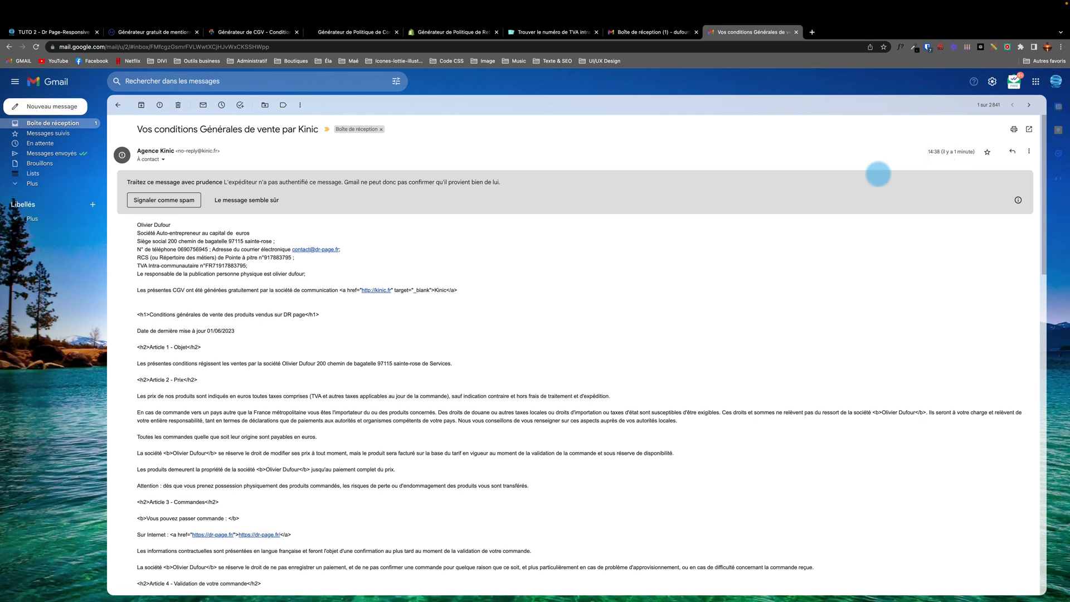
Copy the generated CGV text from the Kinic e-mail body and return to Divi.
scroll(594, 315, down, 3)
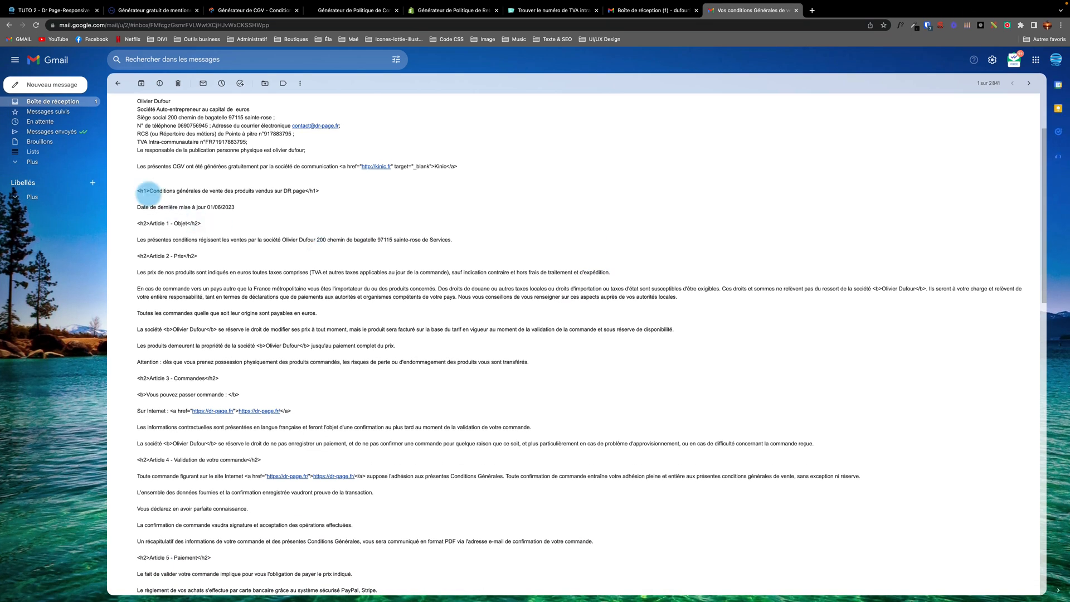
scroll(137, 190, down, 1)
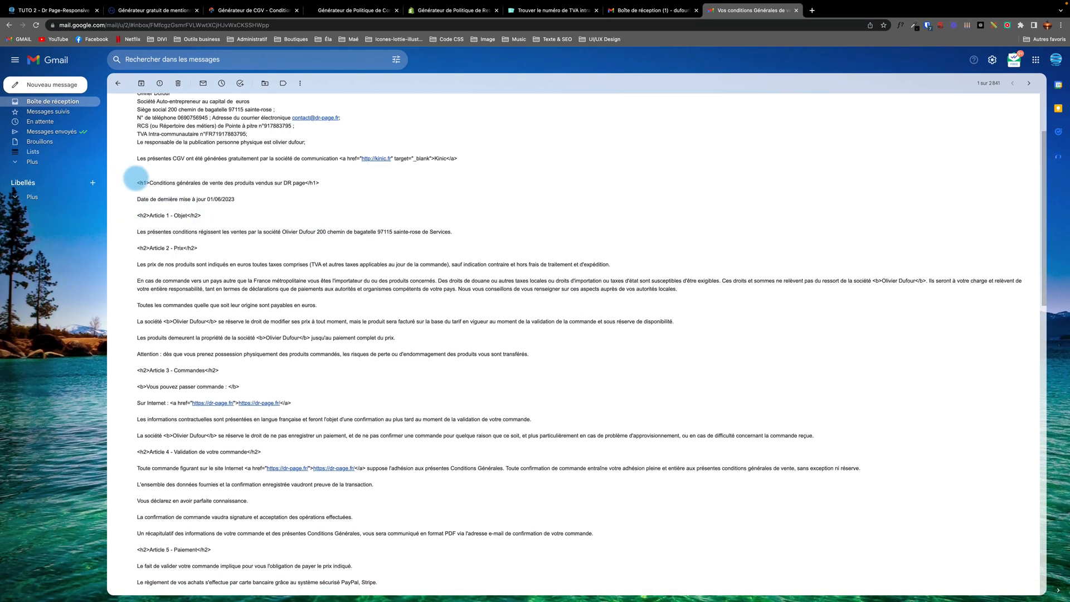
drag(137, 183, 676, 476)
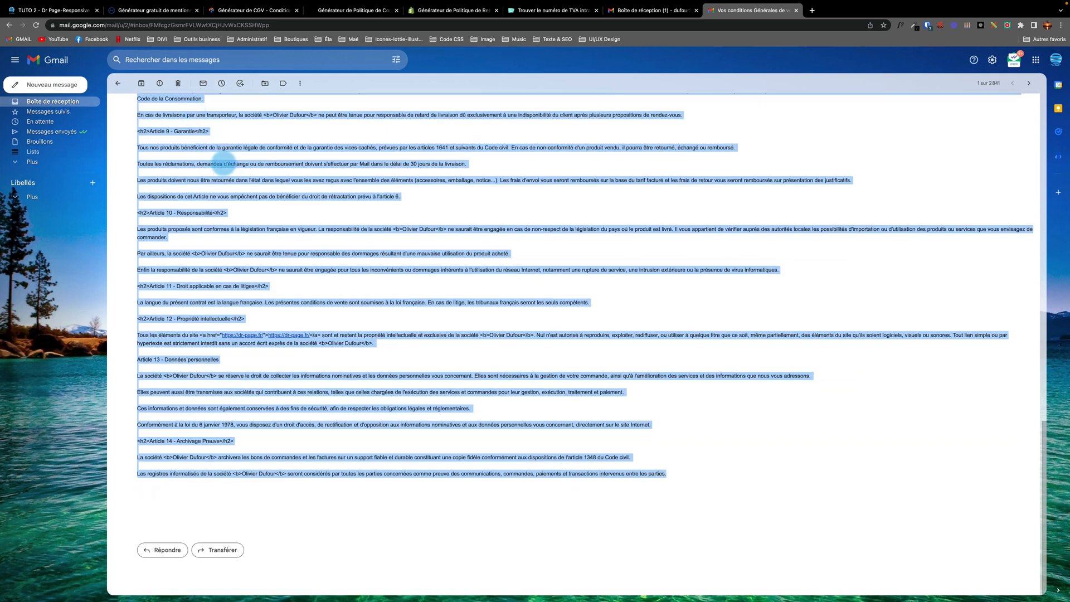
right_click(223, 164)
click(240, 177)
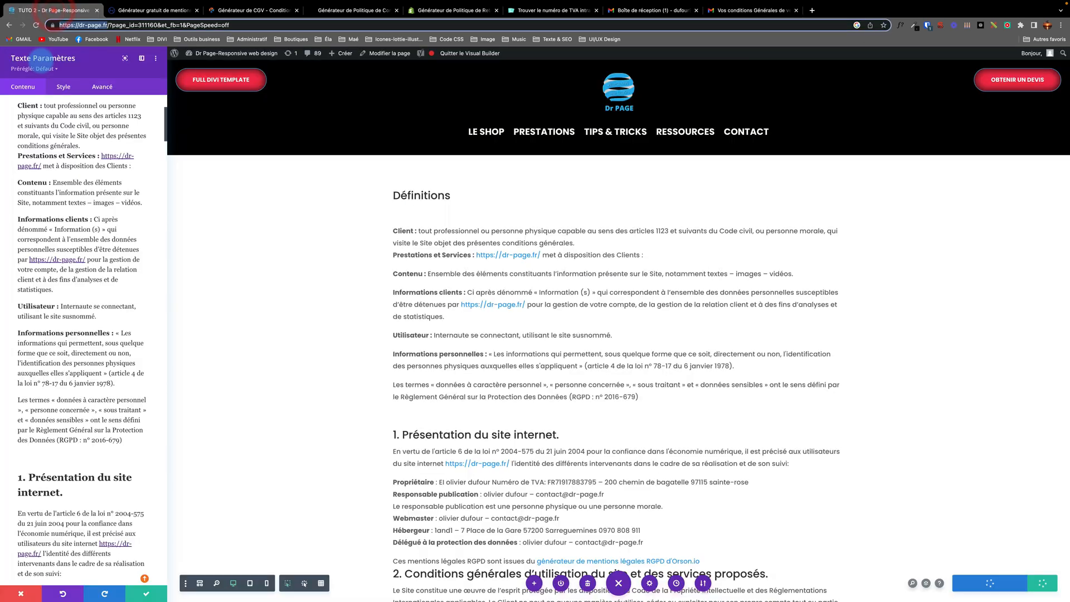
click(54, 9)
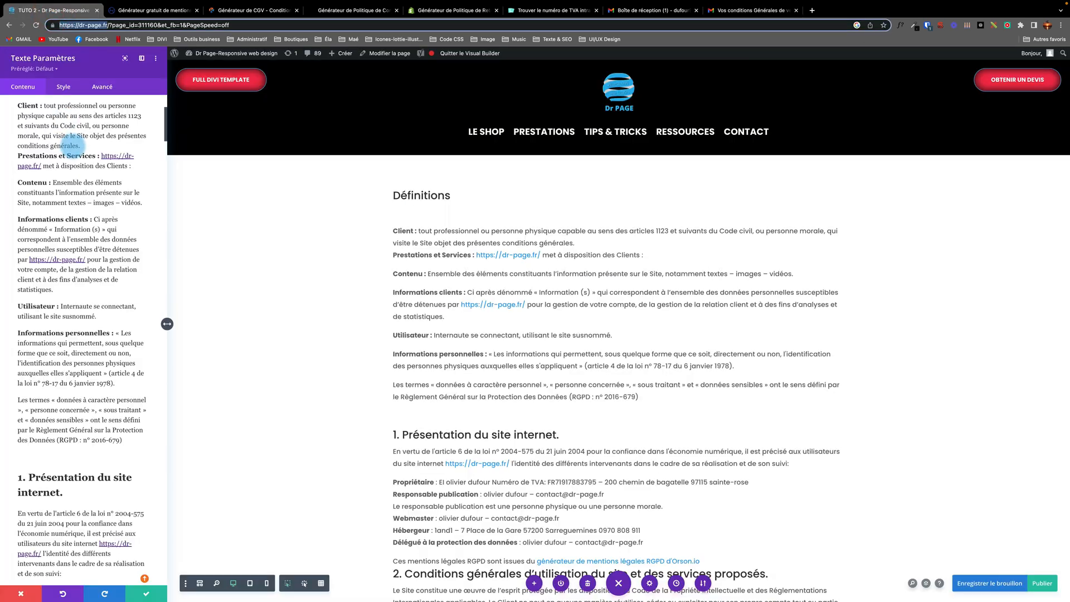
Clear the module's Définitions text, then remove a plain CGV paste that showed raw tags.
scroll(74, 146, up, 5)
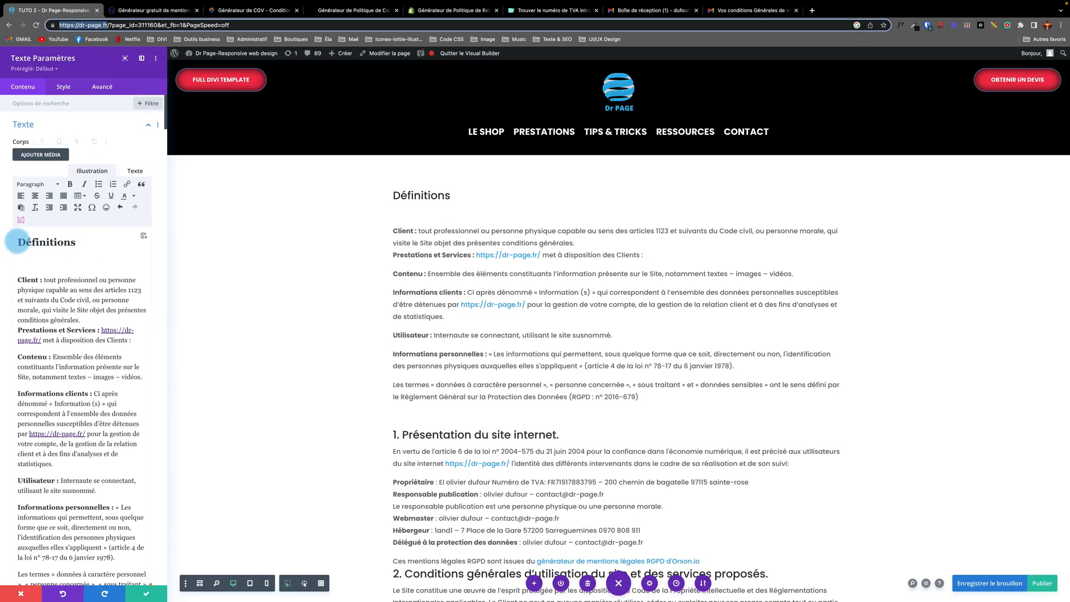
key(ctrl+a)
key(Delete)
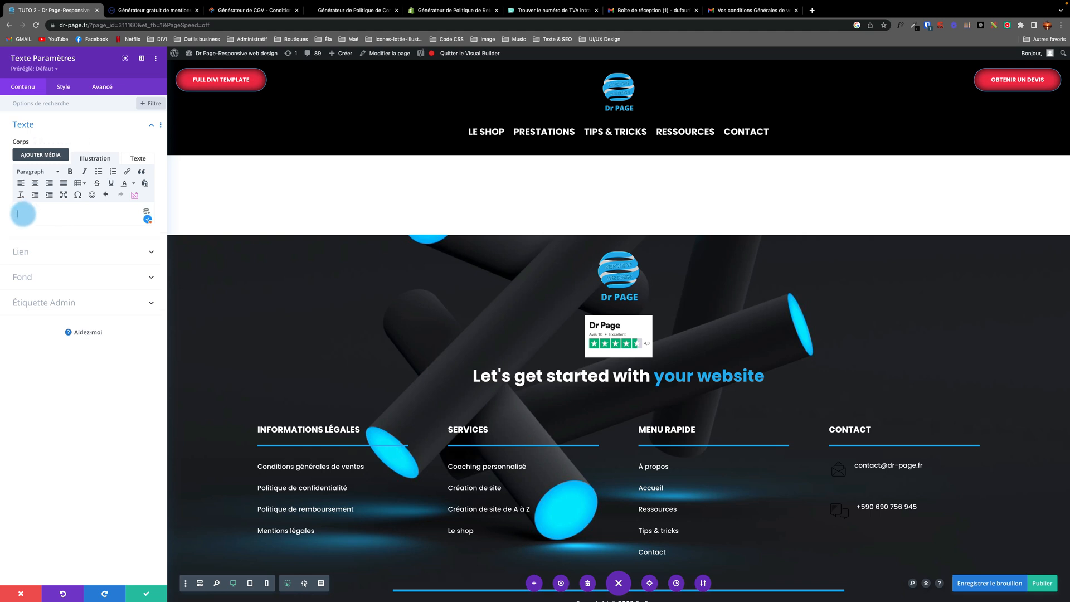
key(super+v)
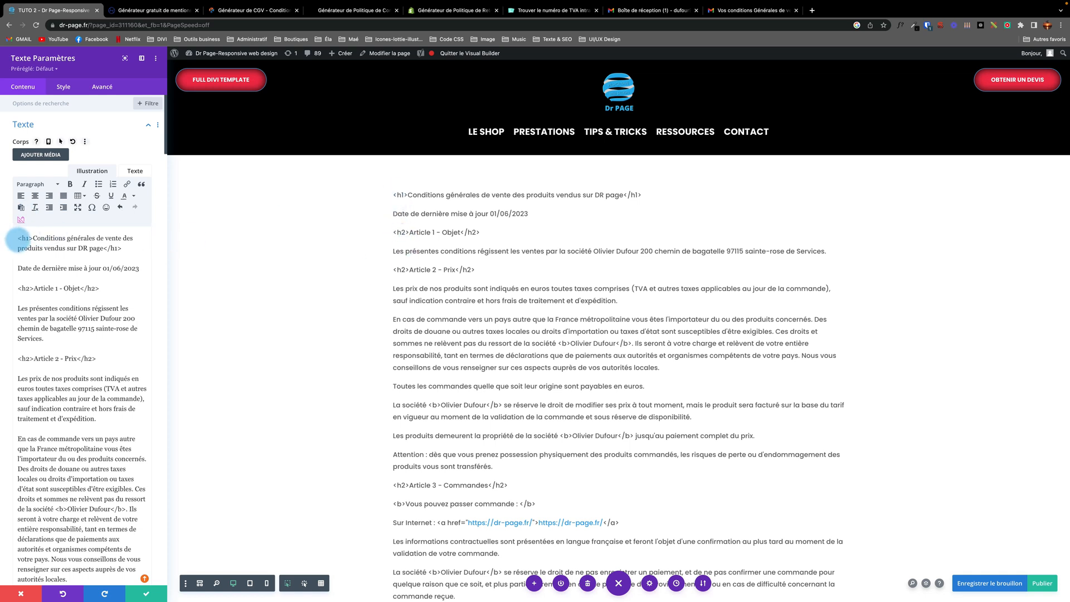
click(18, 240)
key(super+a)
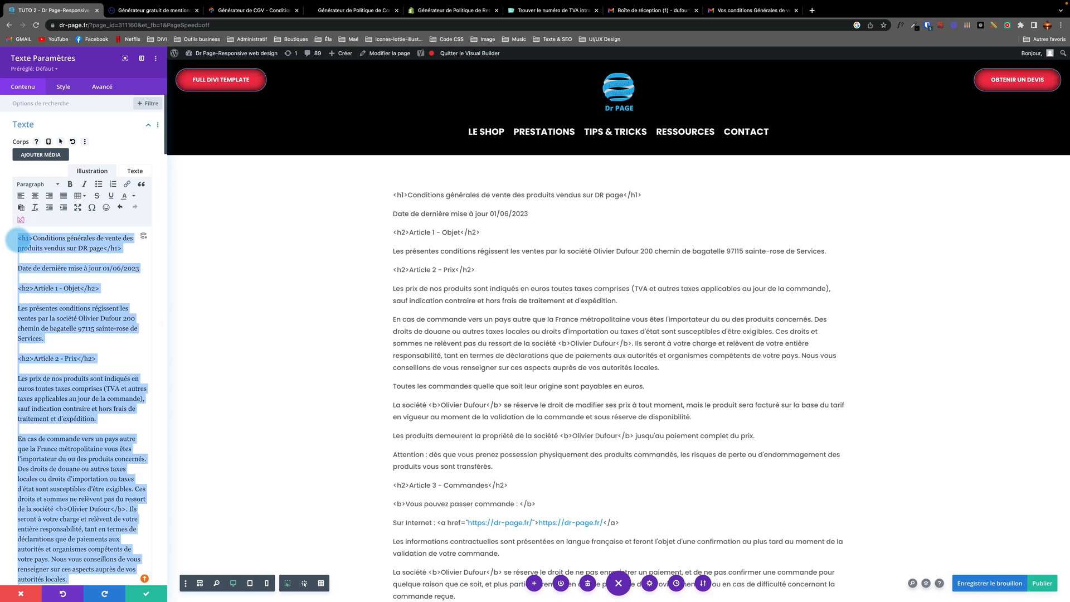
key(BackSpace)
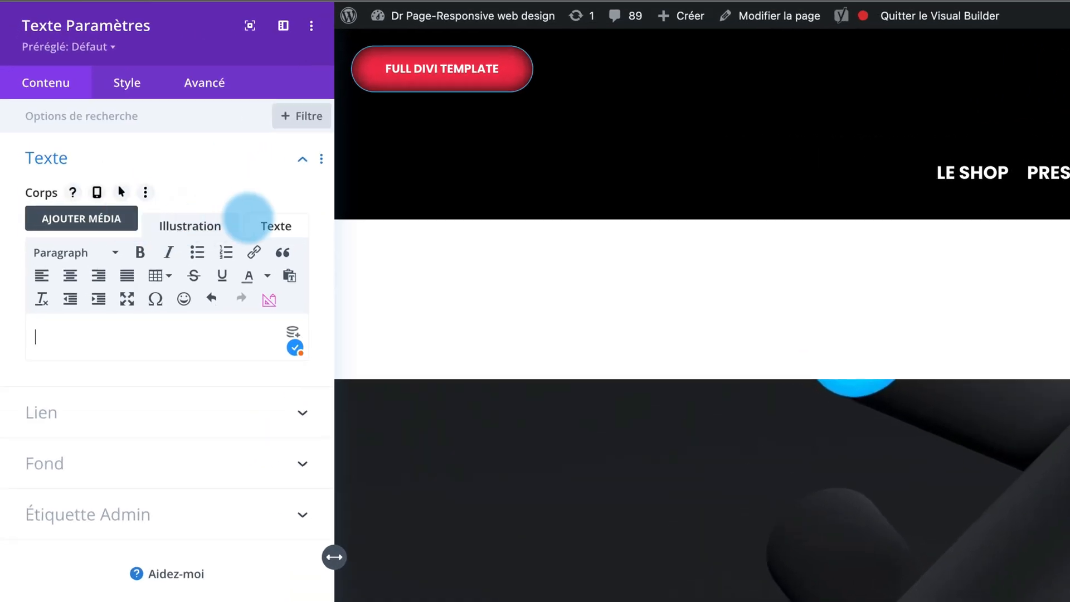
Paste the CGV as HTML in the Texte view and return to the visual editor.
click(258, 225)
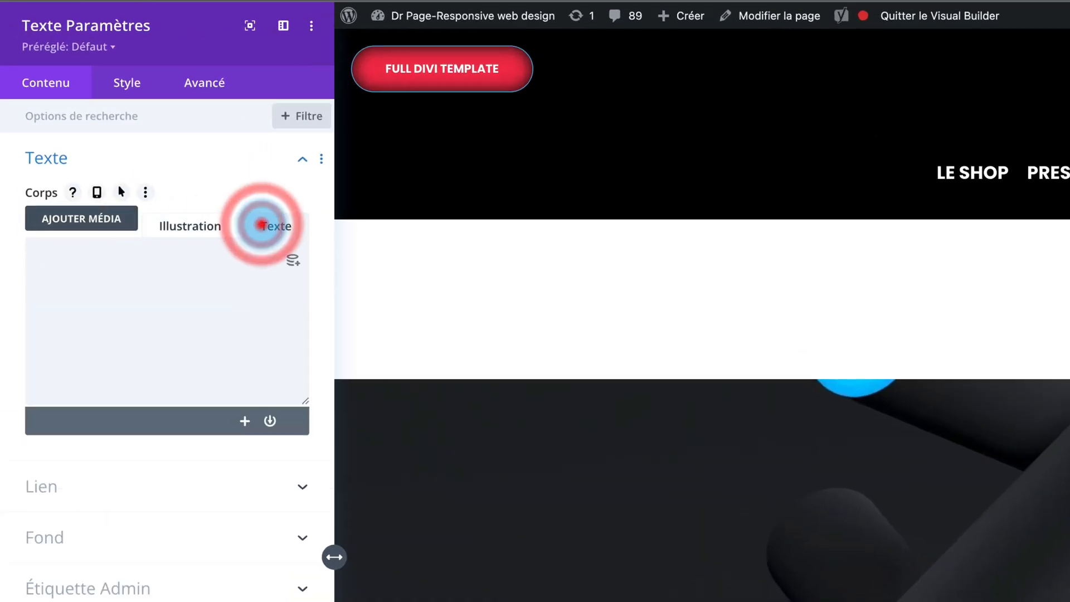
click(75, 284)
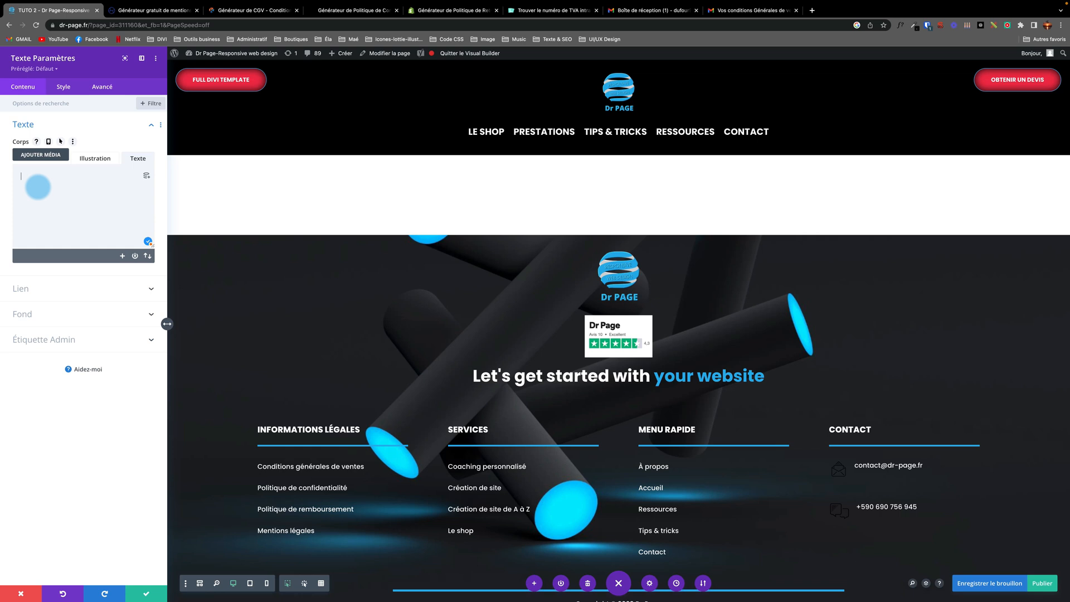
key(super+v)
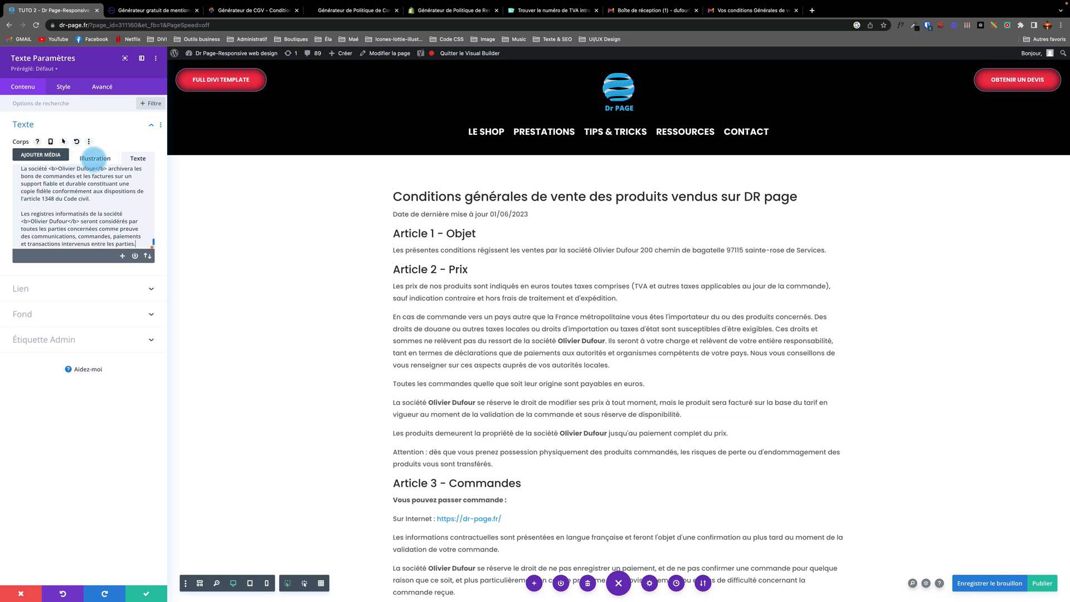
scroll(94, 162, up, 5)
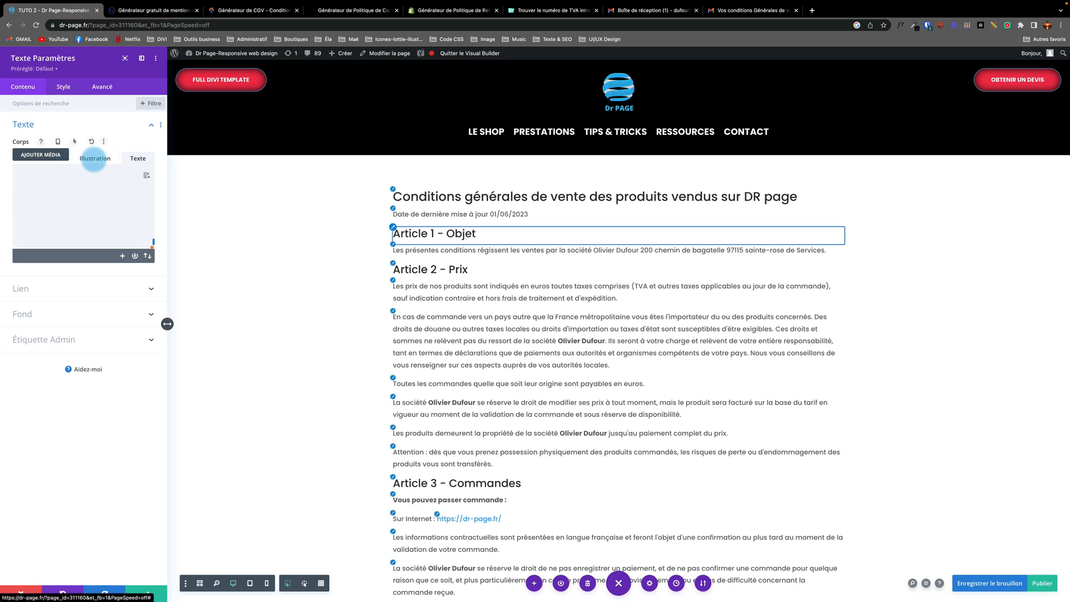
click(94, 158)
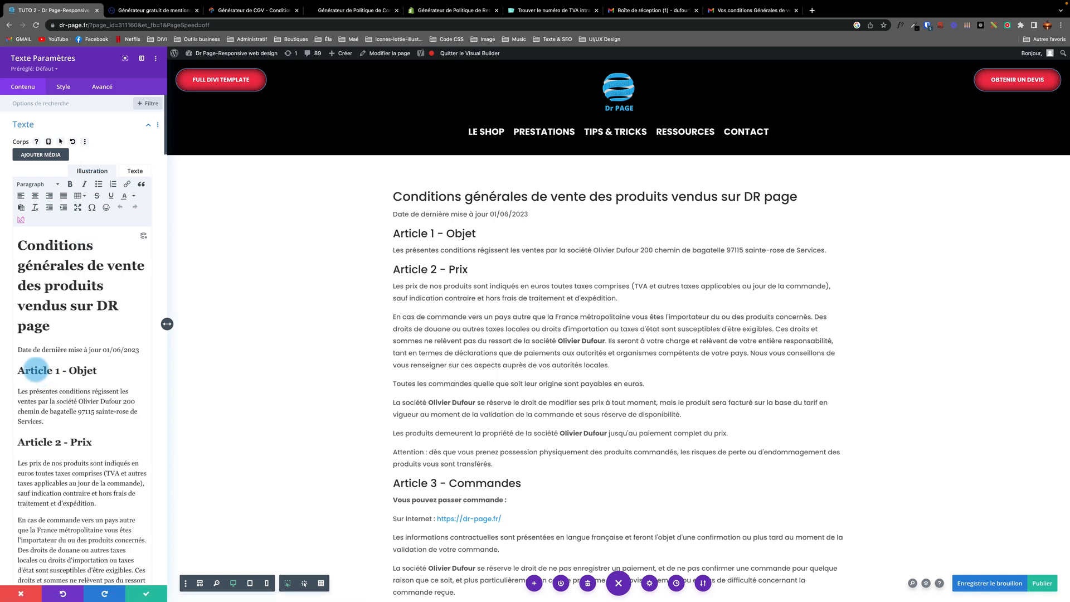
Add a blank line after the CGV's update date line.
click(51, 328)
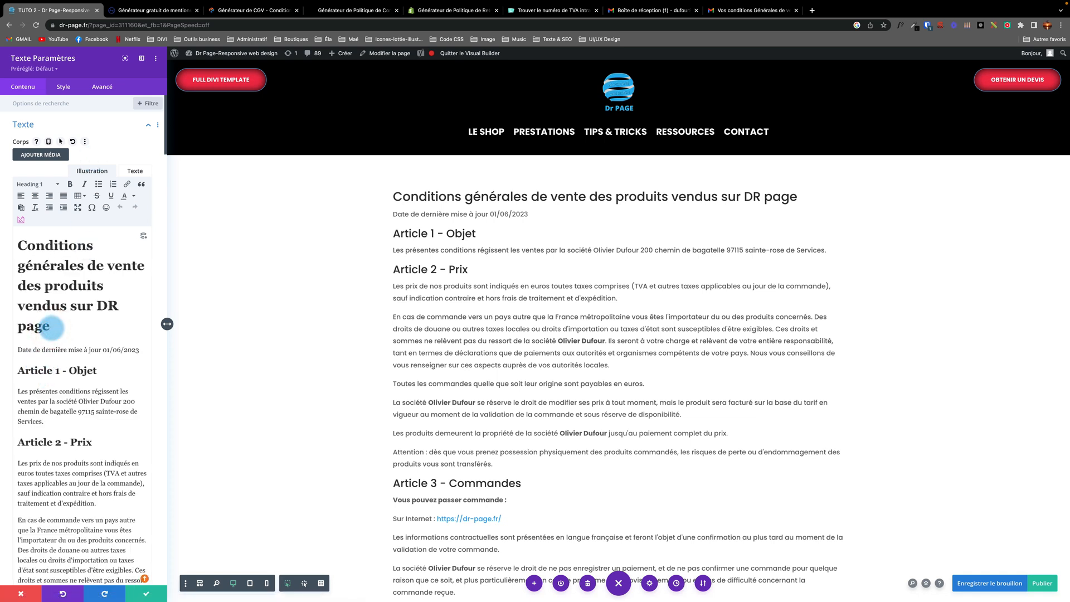
key(Return)
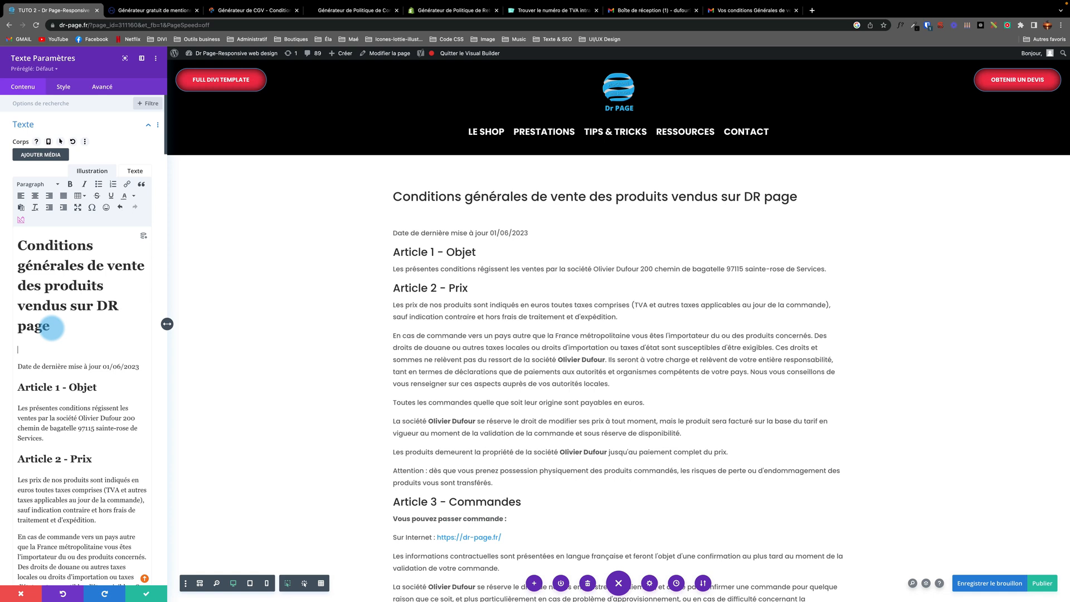
click(19, 366)
key(BackSpace)
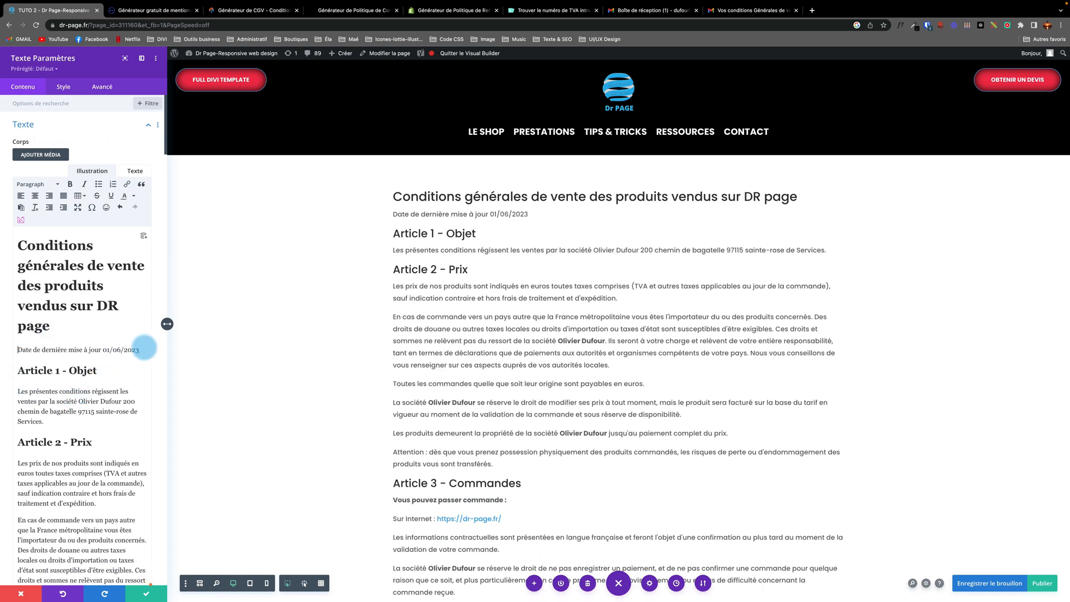
click(142, 351)
key(Return)
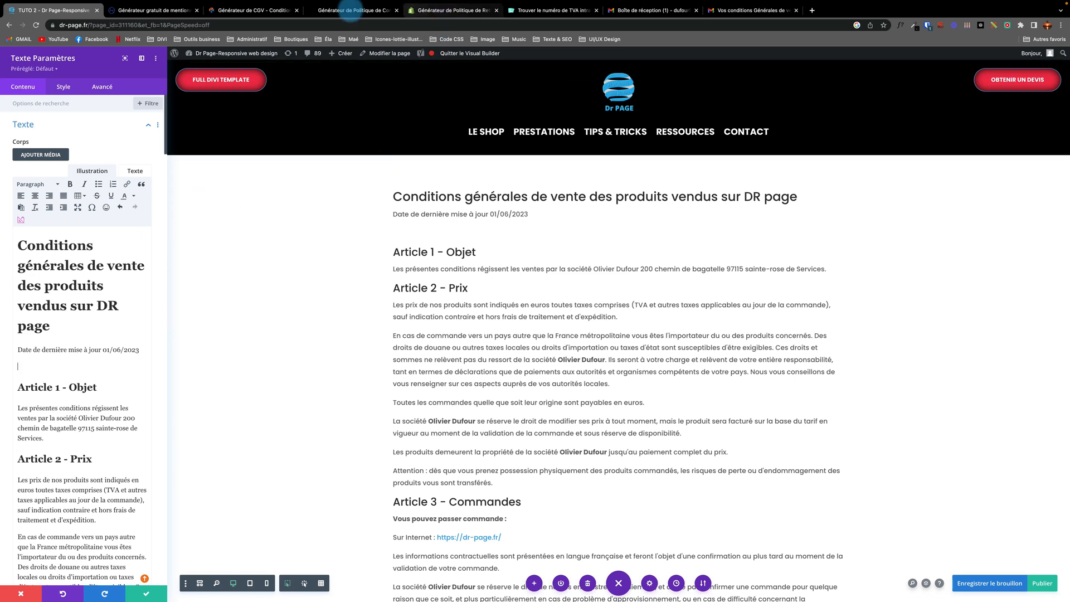
click(350, 10)
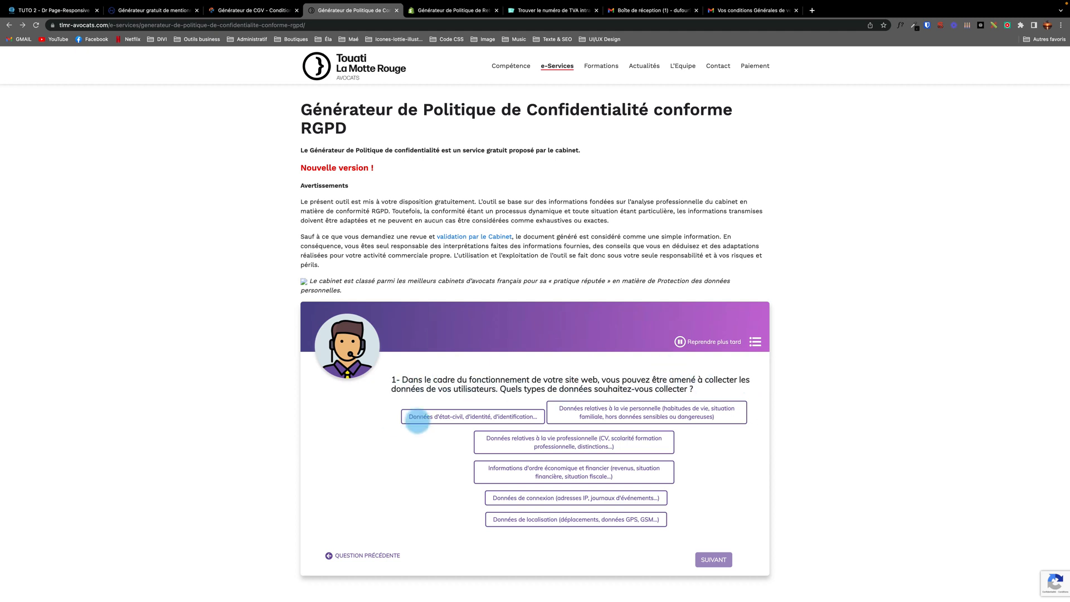
Answer identity data collected, no third-party sharing, and inform users only on merger.
click(436, 417)
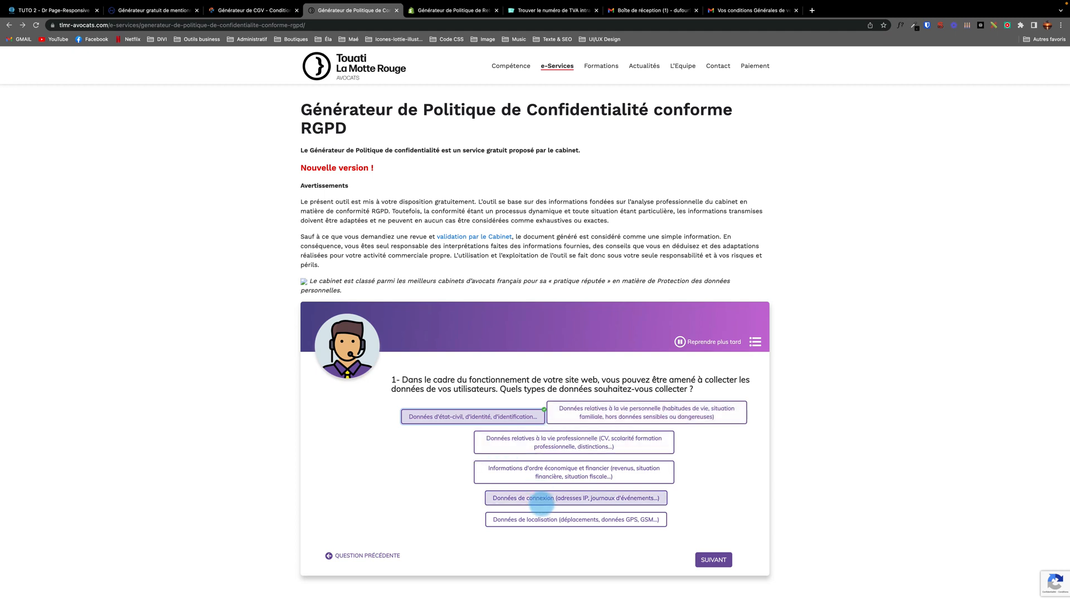
click(713, 560)
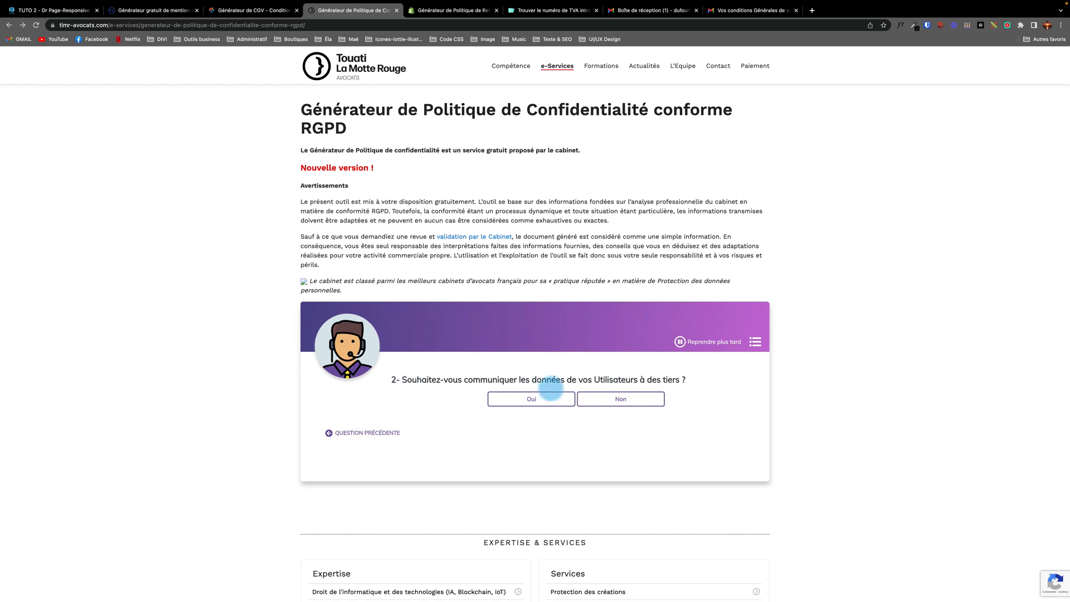
click(607, 399)
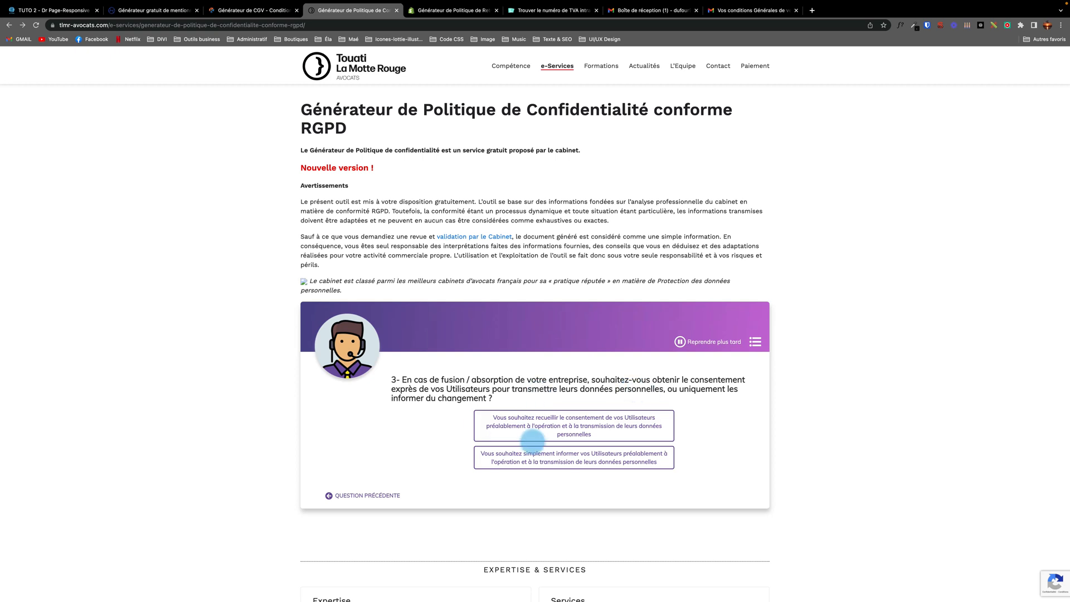
click(581, 457)
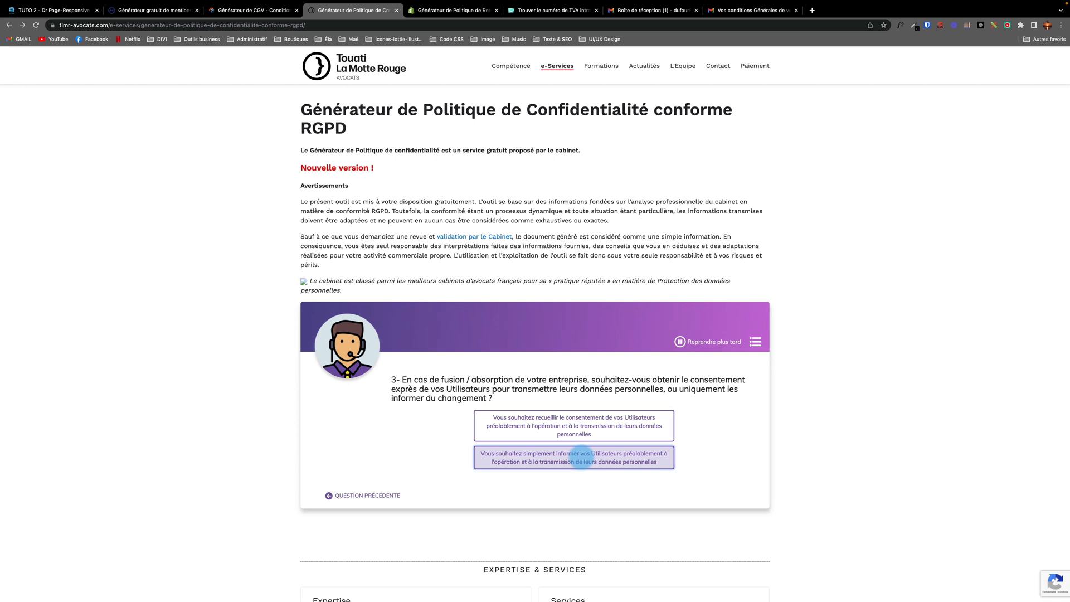
click(593, 456)
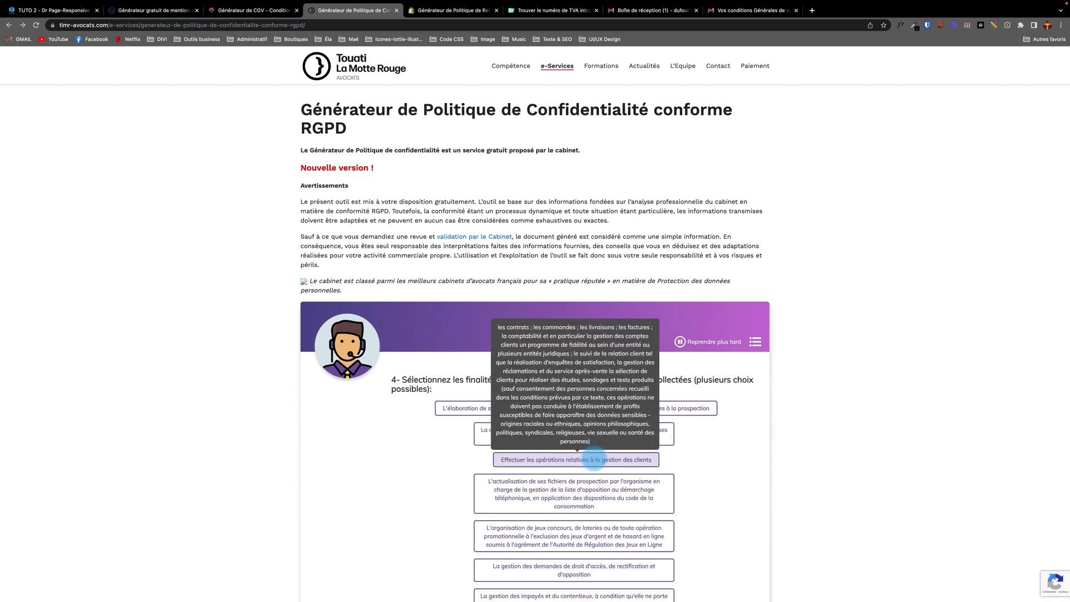
Select commercial statistics and prospection as processing purposes and continue.
scroll(733, 476, down, 5)
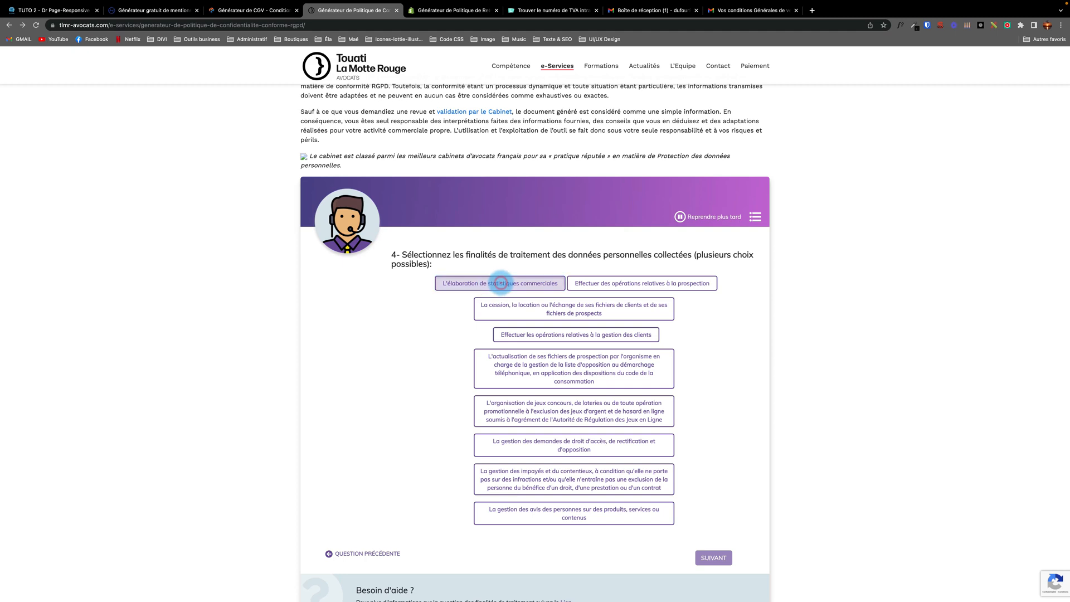
click(490, 283)
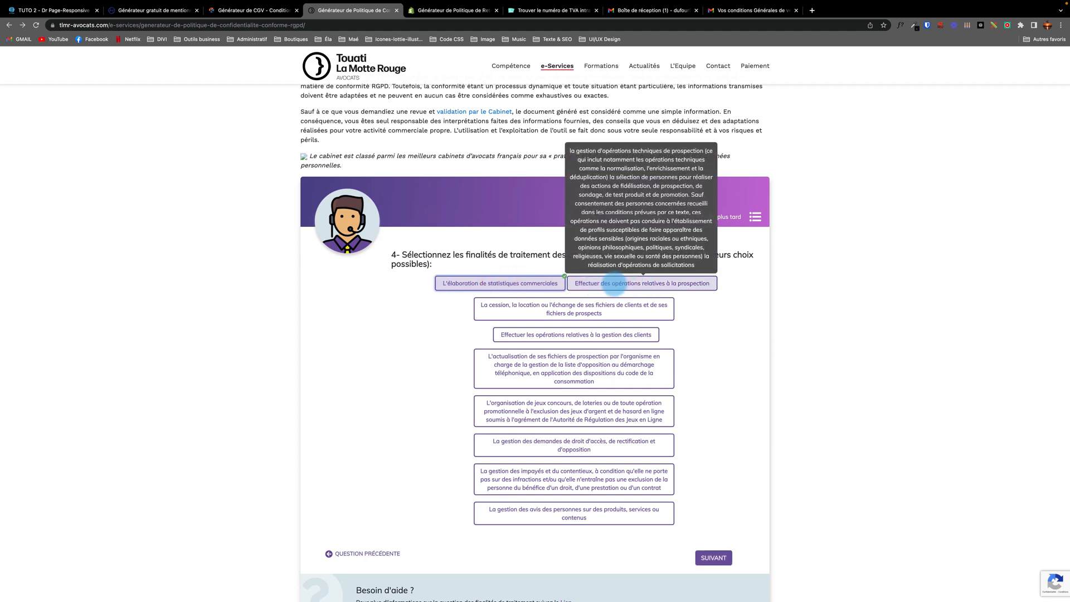
click(614, 283)
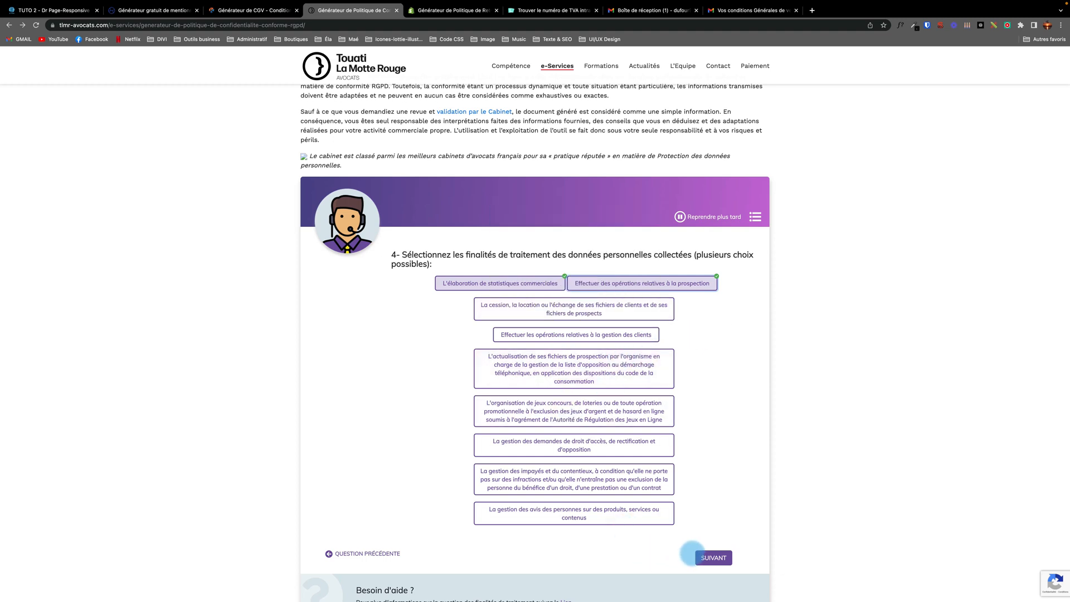
click(714, 558)
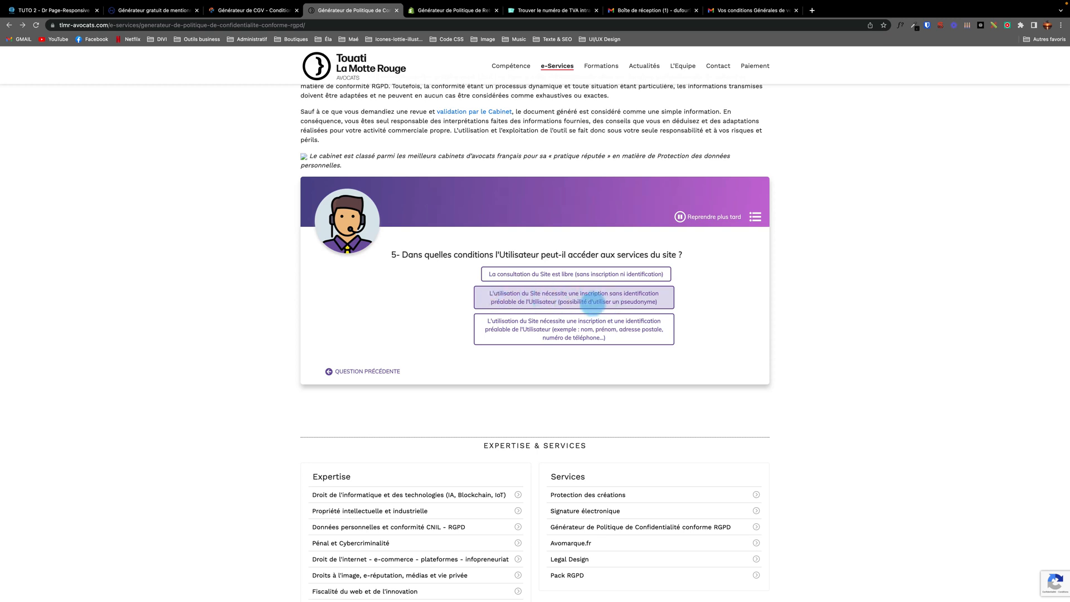
Answer site access, no e-mail reuse, no geolocation, no technical data, and non-degrading cookies.
click(573, 274)
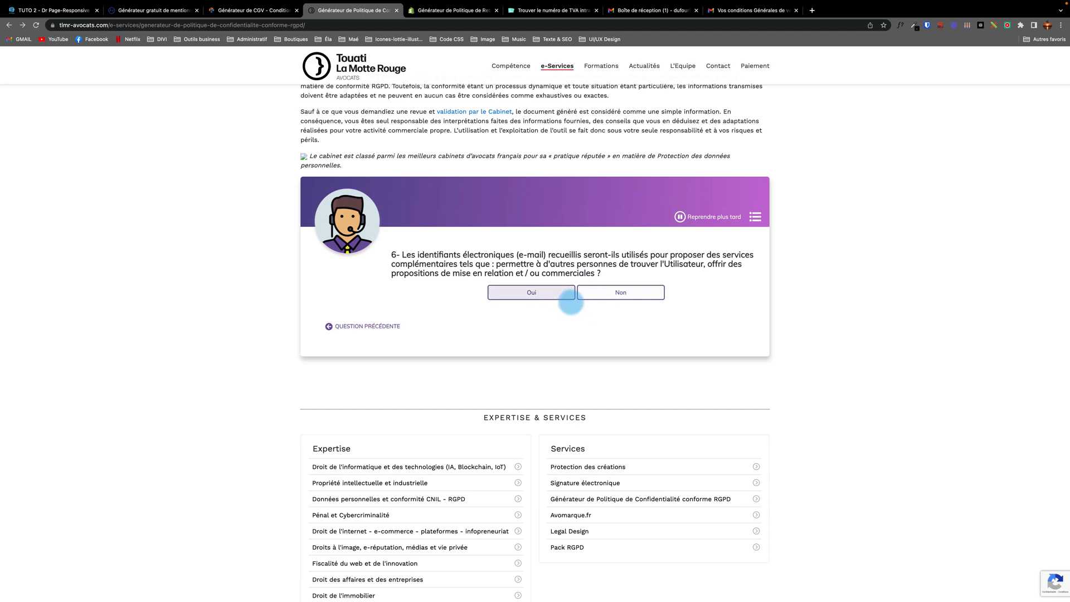
click(620, 293)
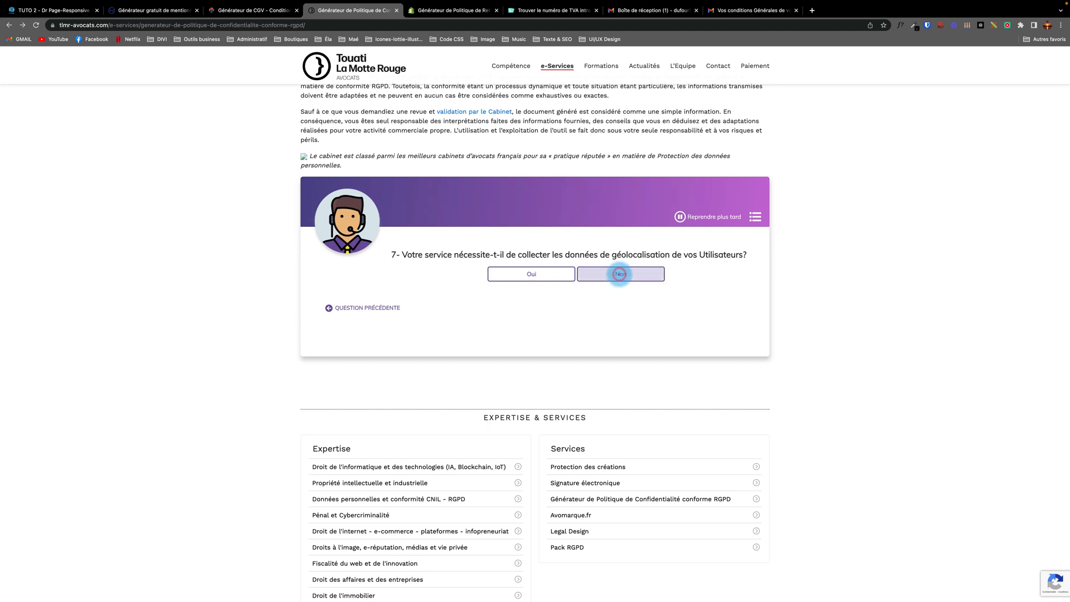
click(620, 273)
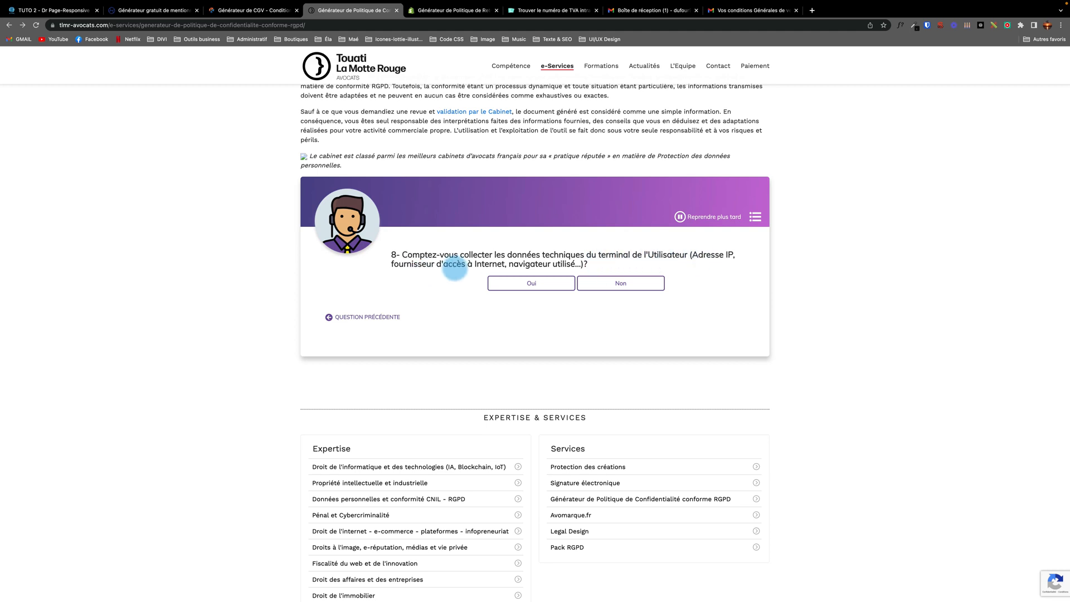
click(620, 282)
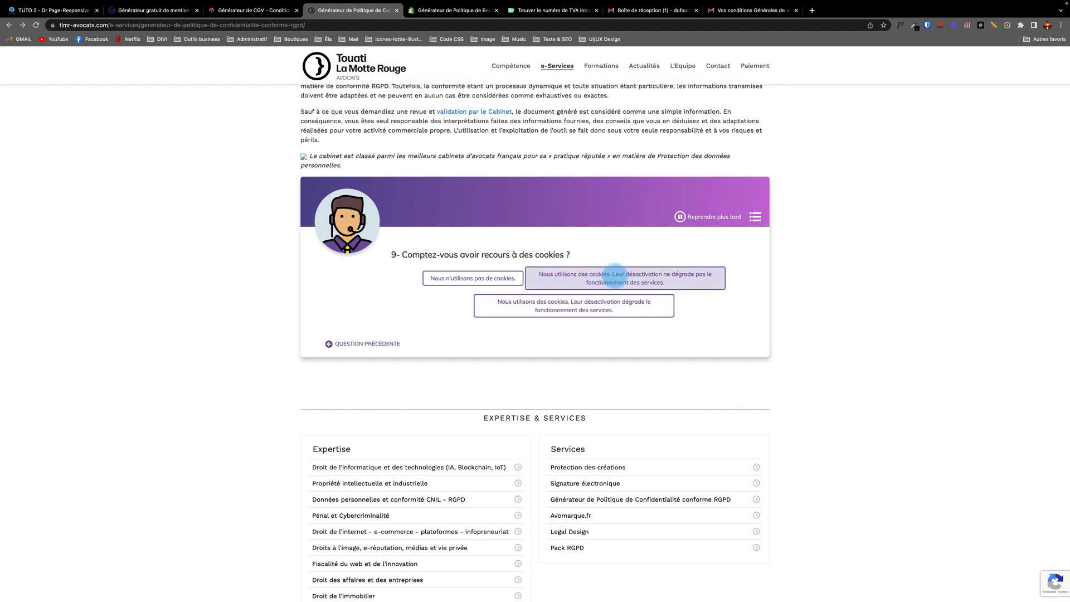
click(614, 274)
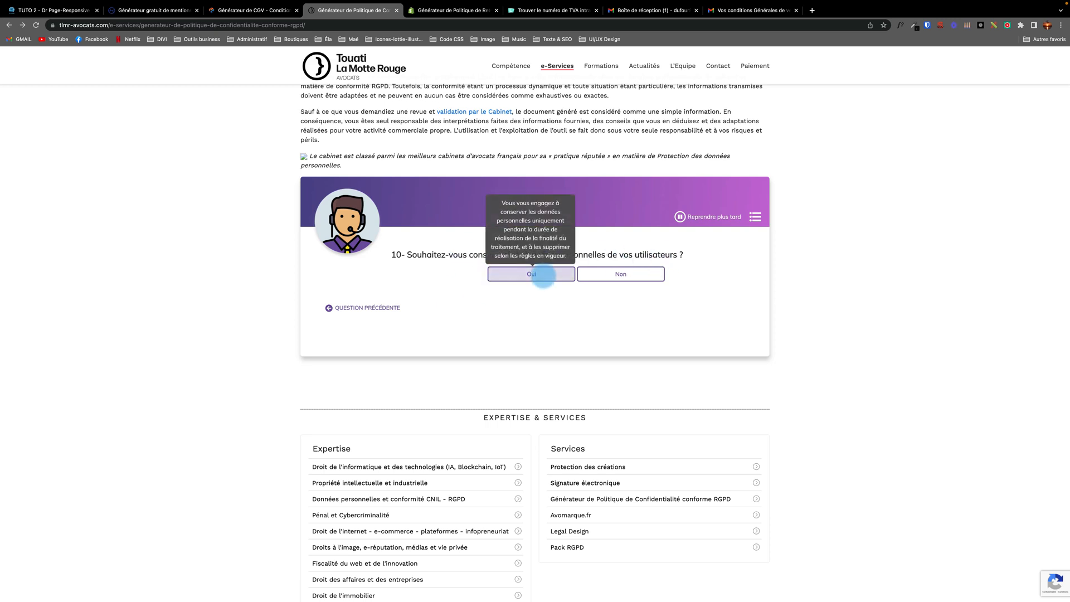
Choose need-based retention, safe outside-EU transfers, arbitration for disputes, and data restitution.
click(544, 275)
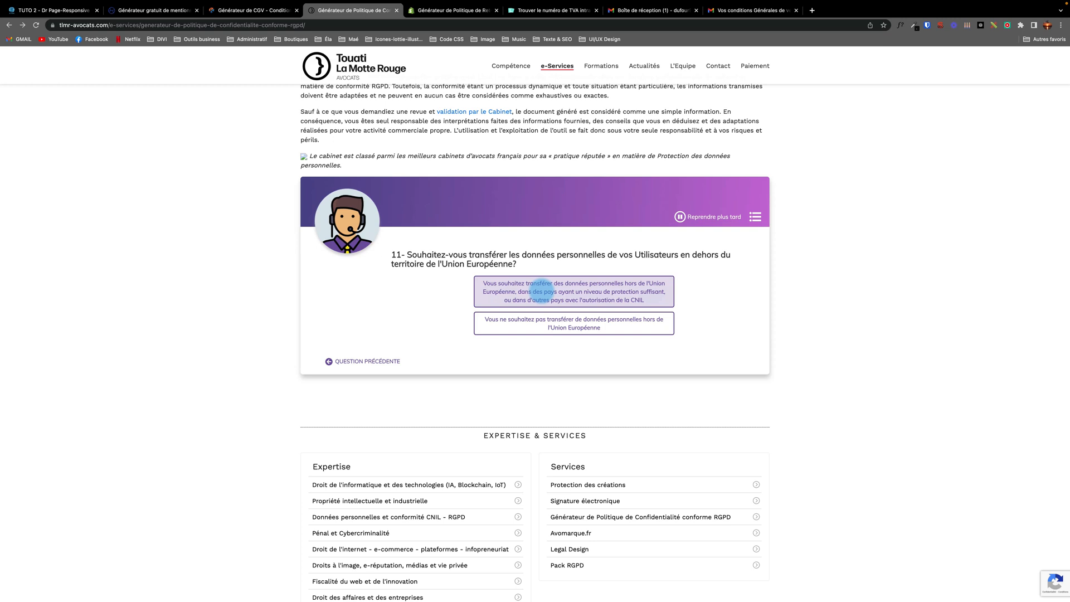
click(554, 297)
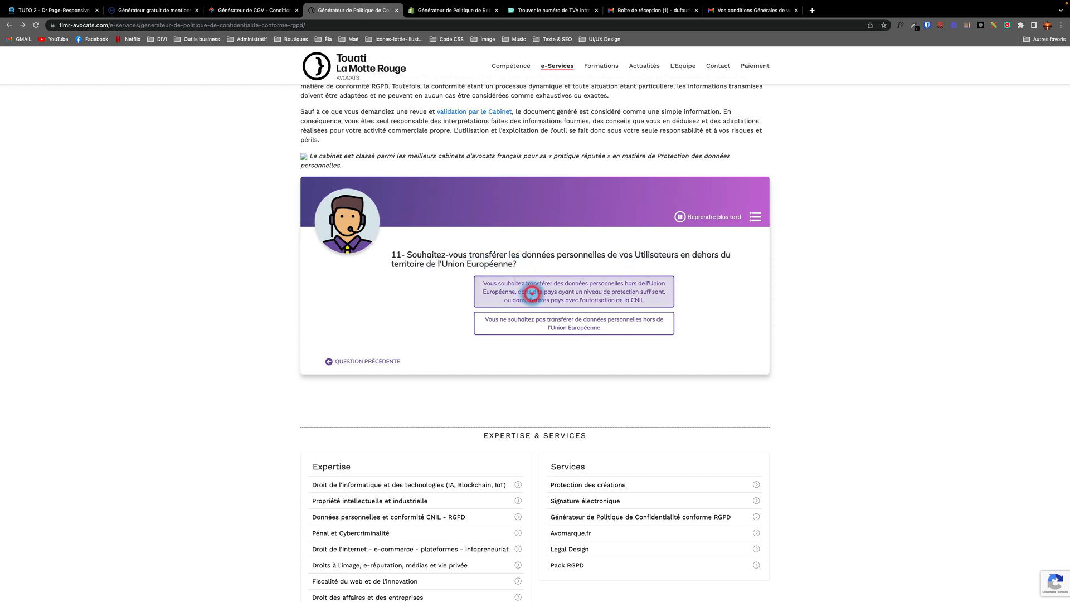
click(531, 290)
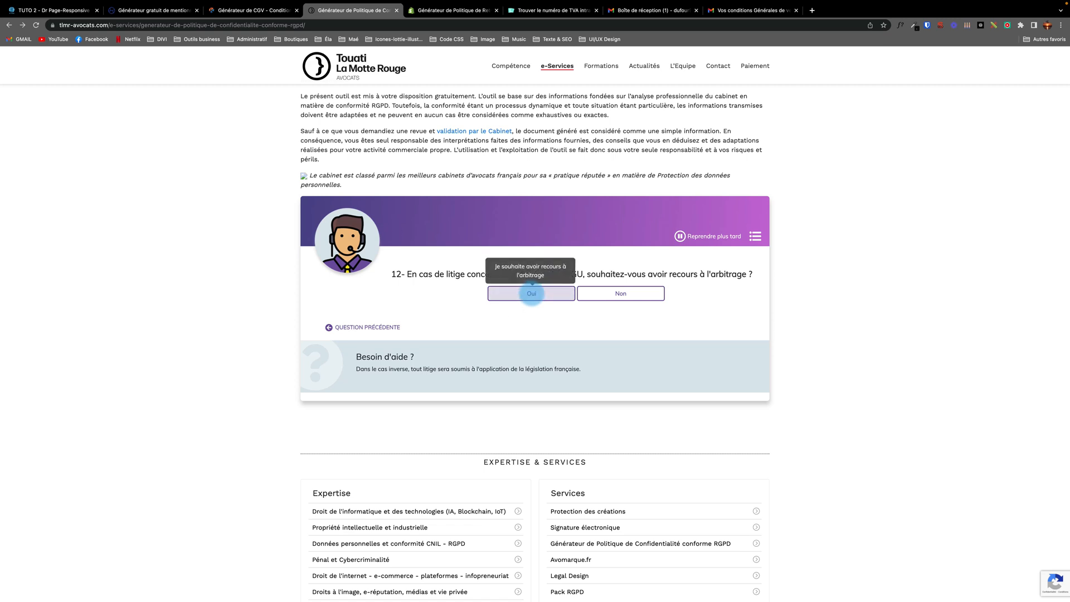
click(530, 293)
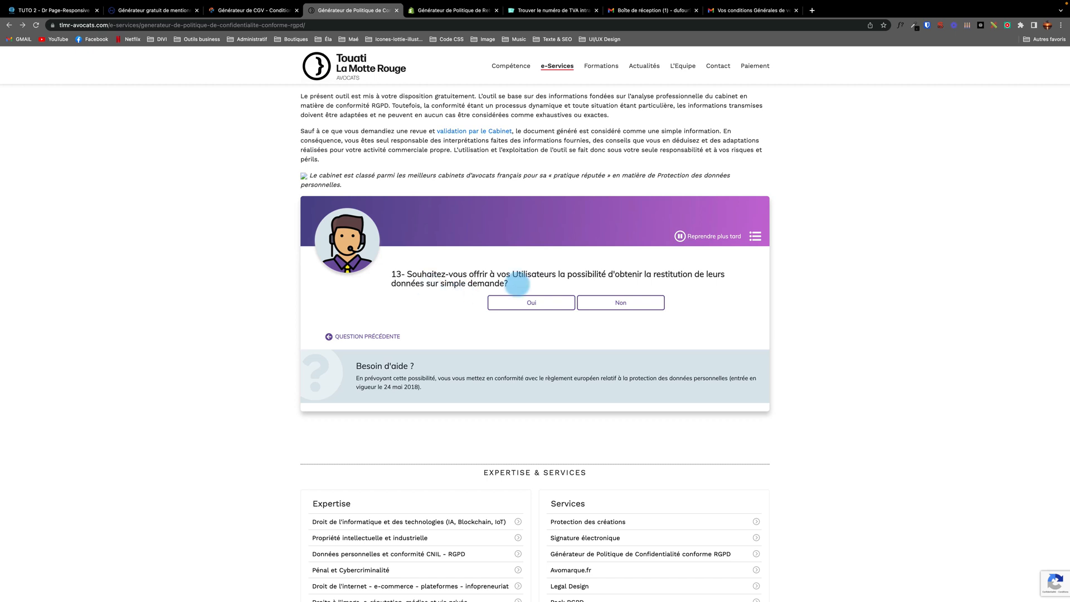
click(543, 302)
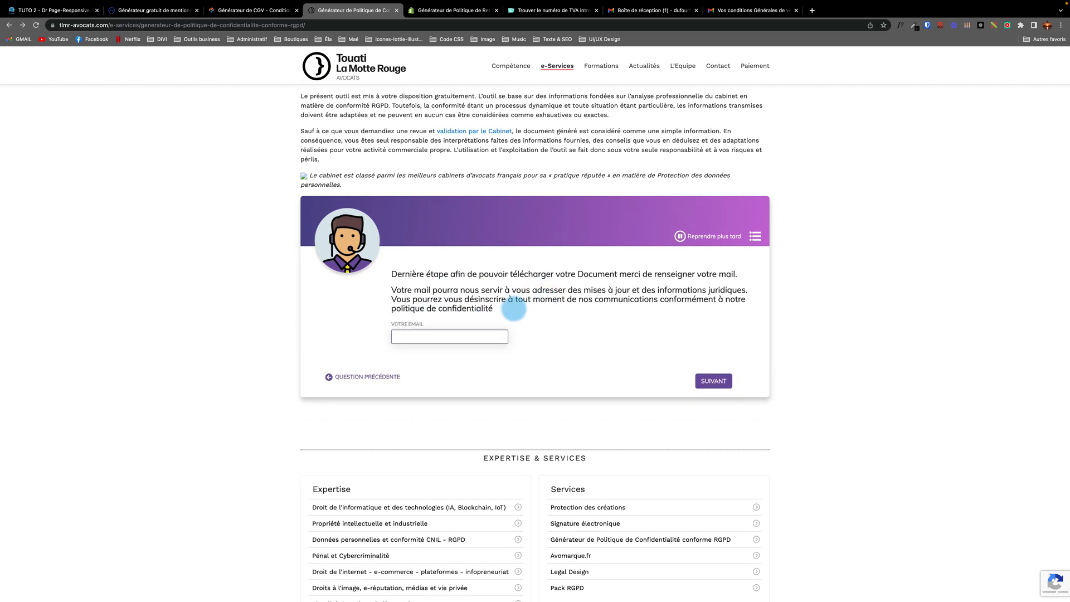
Submit the contact e-mail and download the generated privacy policy PDF.
click(416, 336)
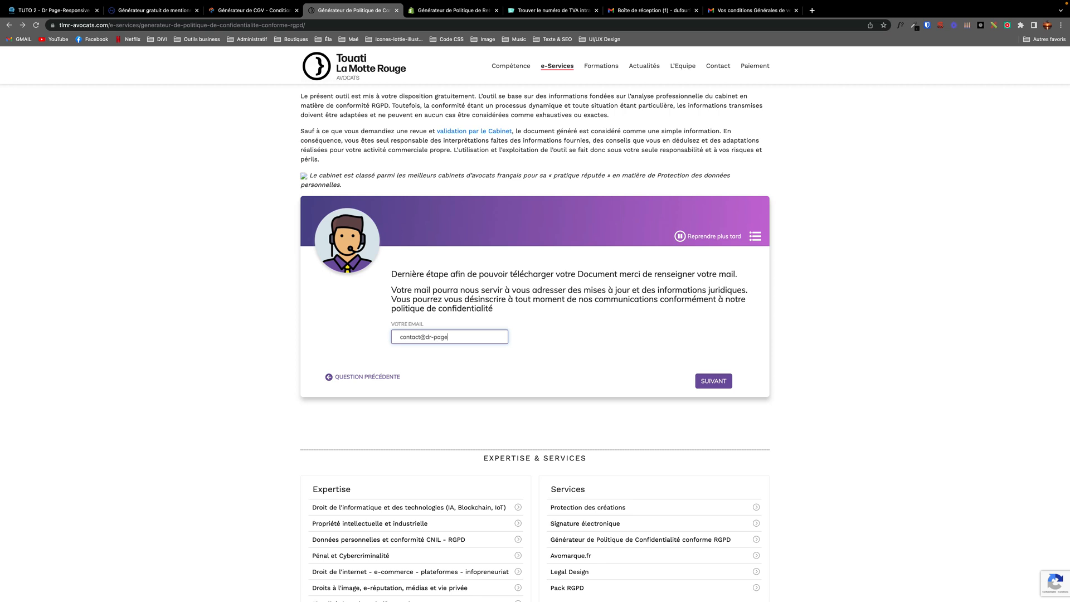
click(713, 381)
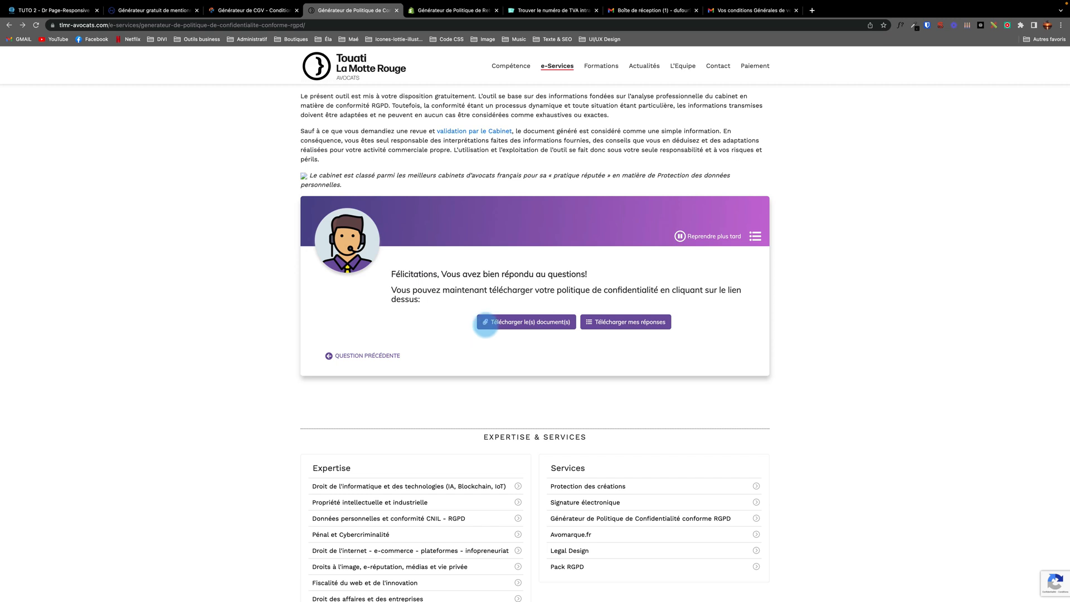
click(522, 321)
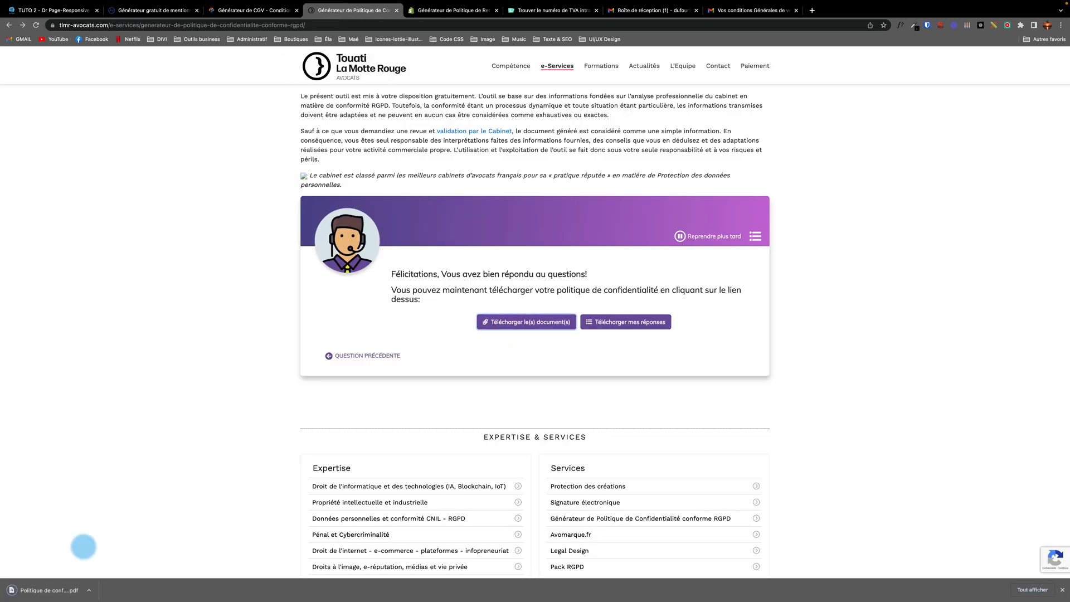
Open the downloaded privacy policy PDF, select its Définitions text, and close the tab.
click(51, 589)
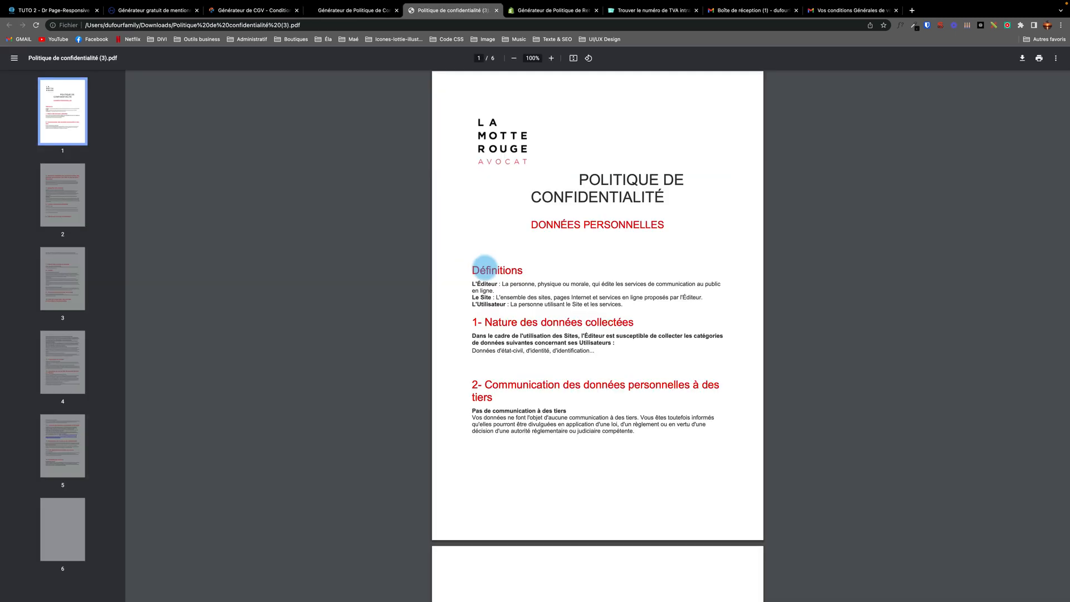
click(472, 267)
drag(472, 267, 620, 482)
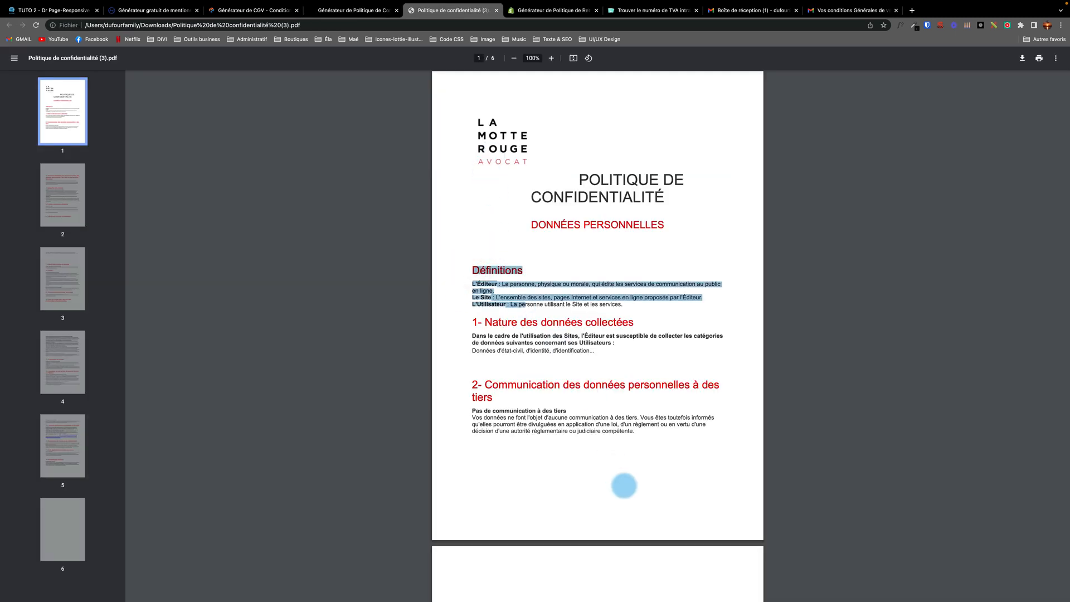
key(super+w)
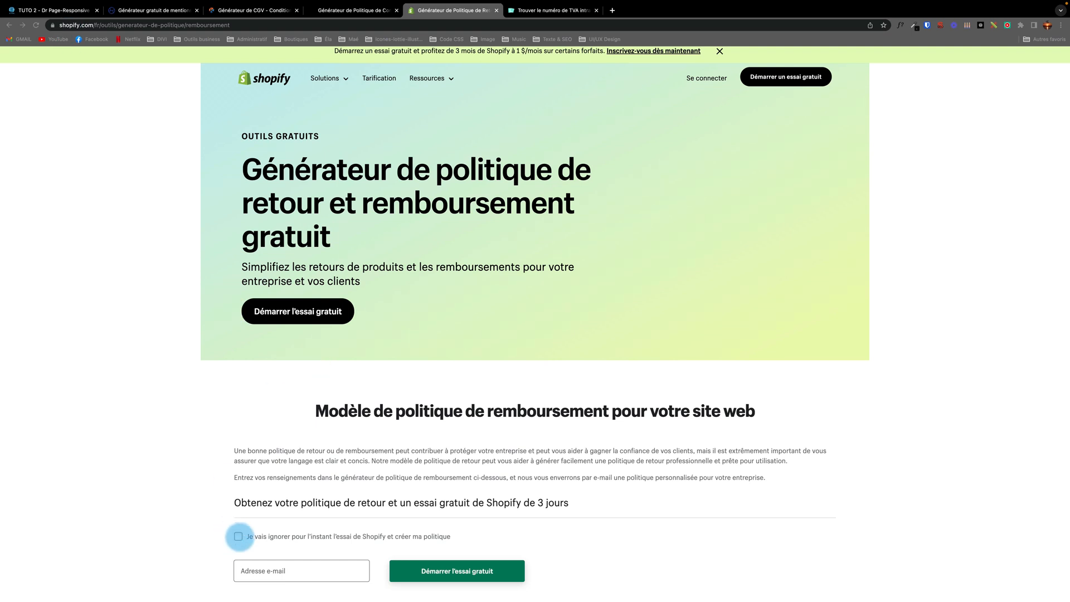
Skip the Shopify trial and enter the business name.
click(238, 536)
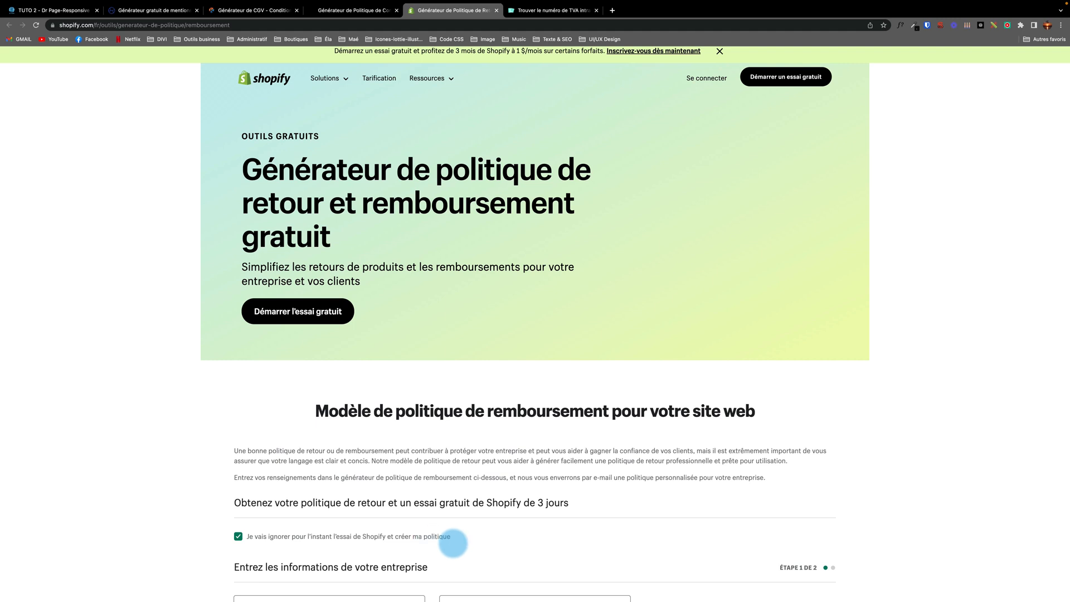
scroll(452, 540, down, 5)
click(296, 424)
text(Oli)
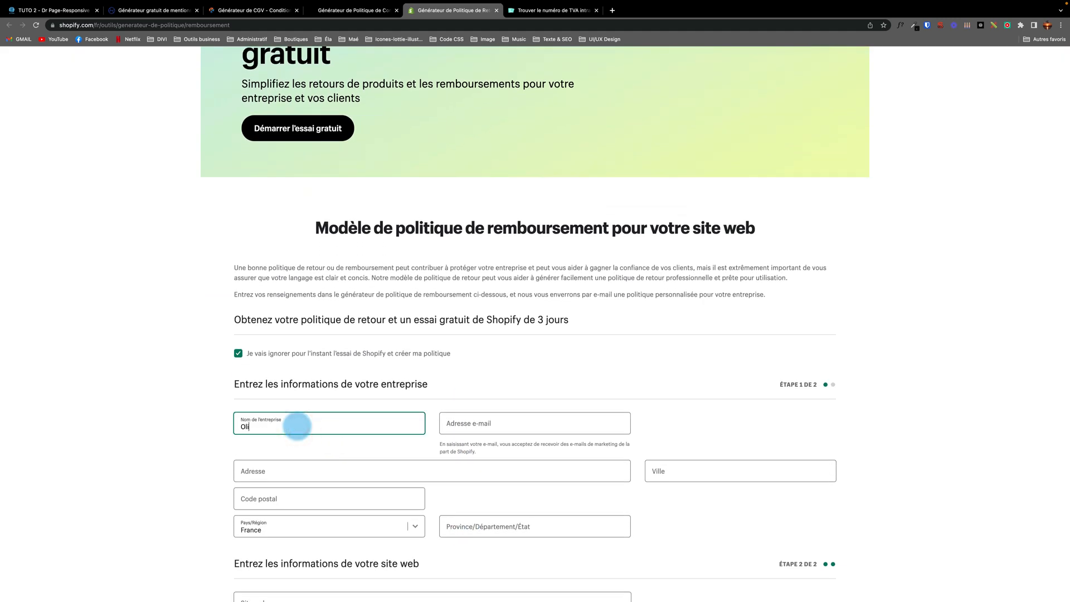
key(BackSpace)
key(BackSpace)
text(ier duoouf)
click(485, 423)
click(513, 445)
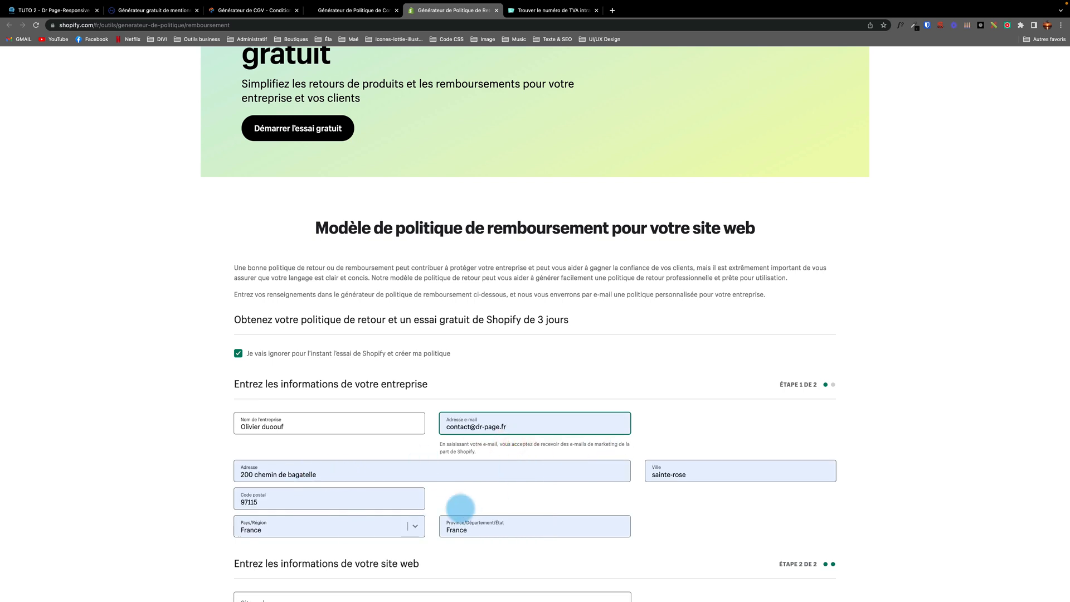
scroll(461, 509, down, 3)
click(272, 434)
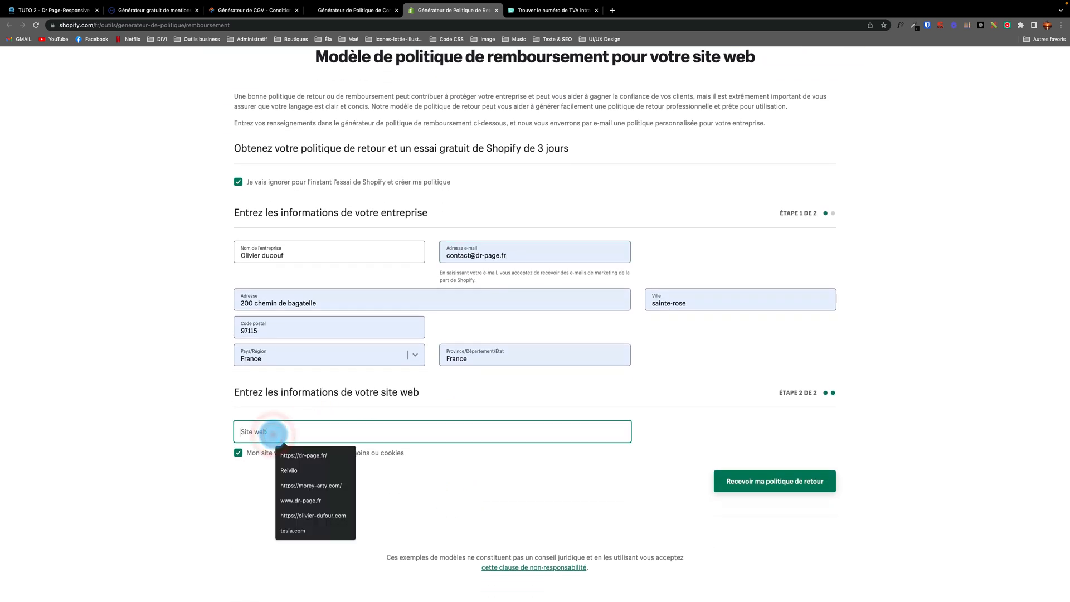
click(304, 457)
click(762, 480)
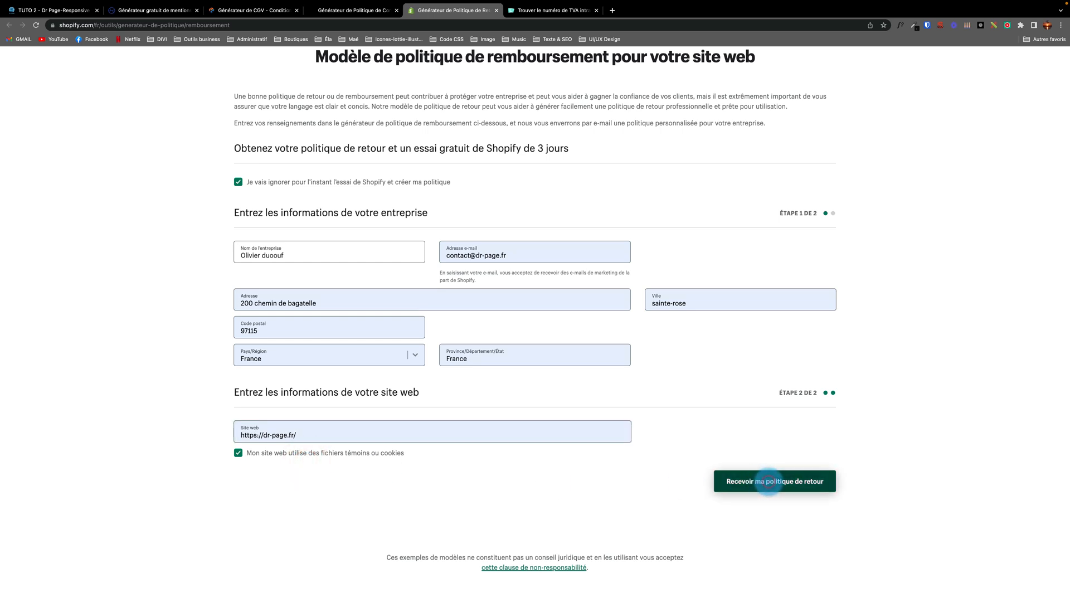
click(812, 164)
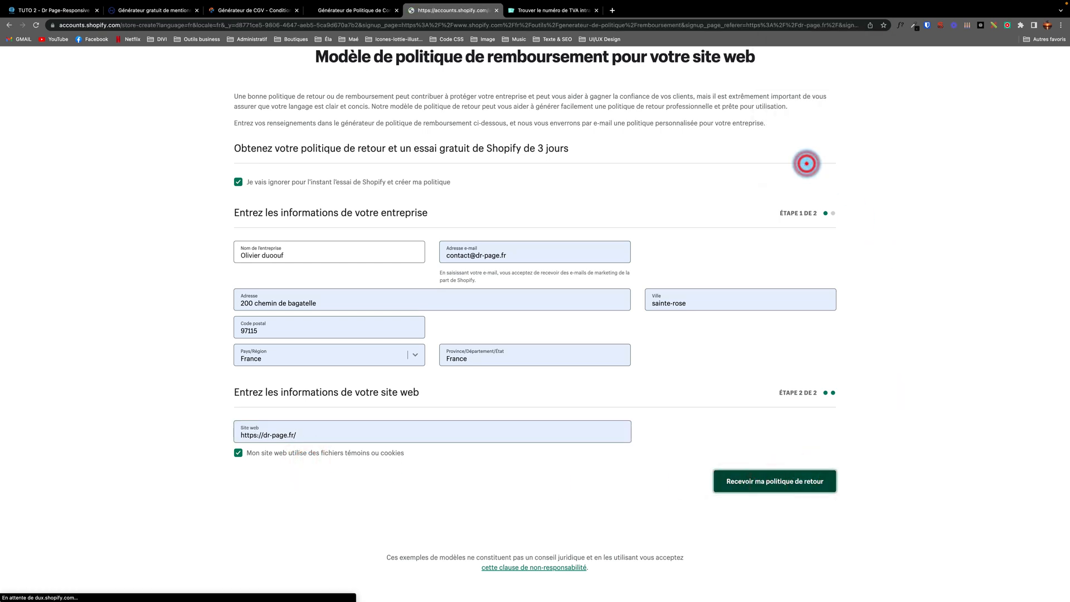